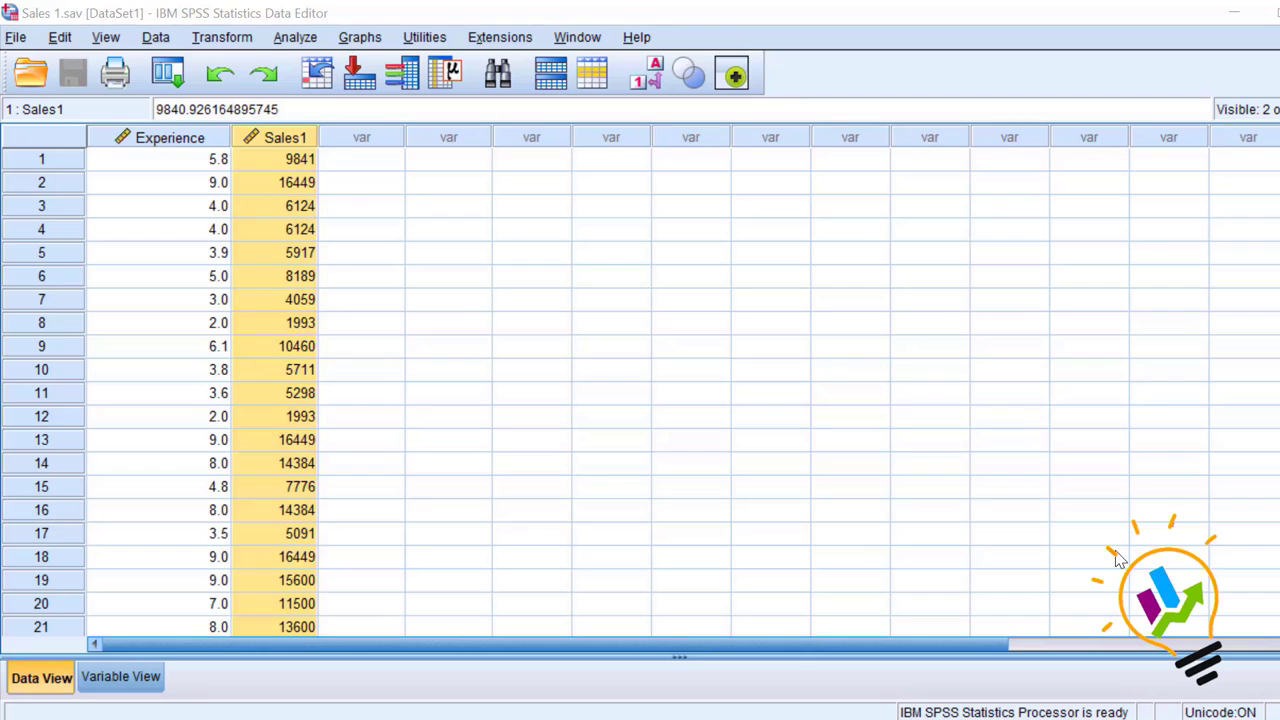
Step: Start a linear regression with Sales1 as the dependent variable and Experience as the independent variable
left_click(176, 146)
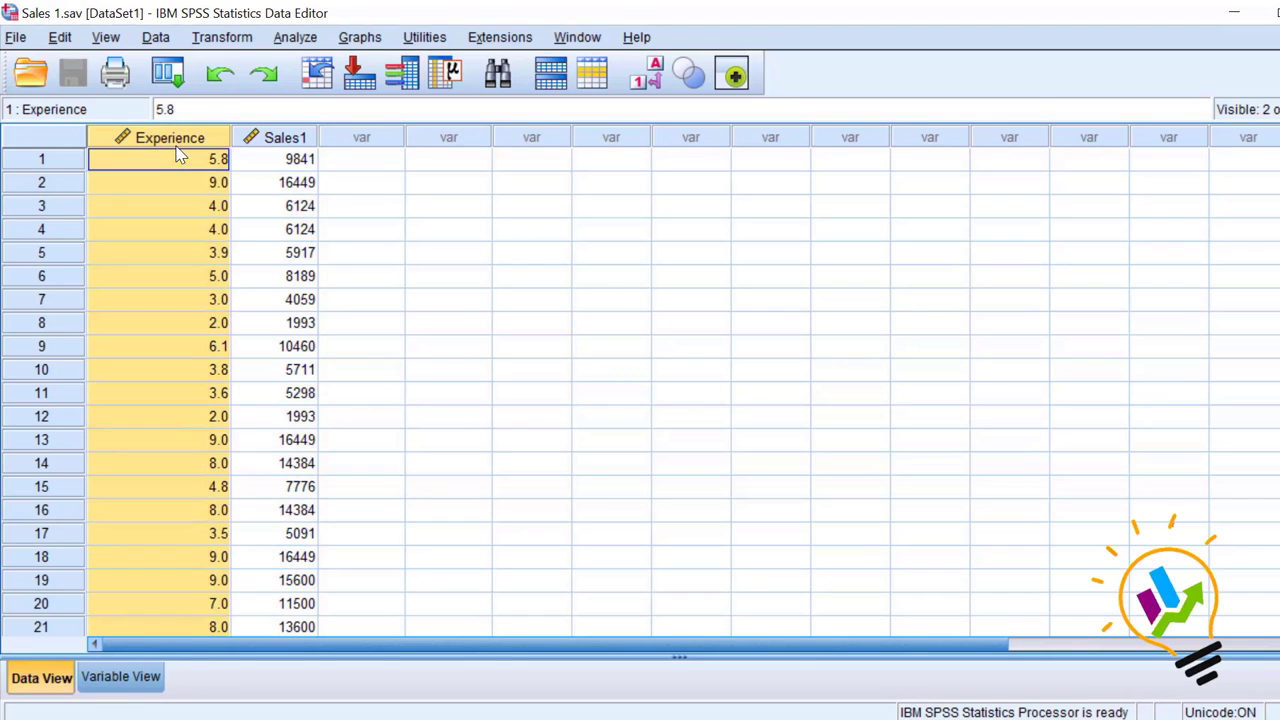
left_click(287, 143)
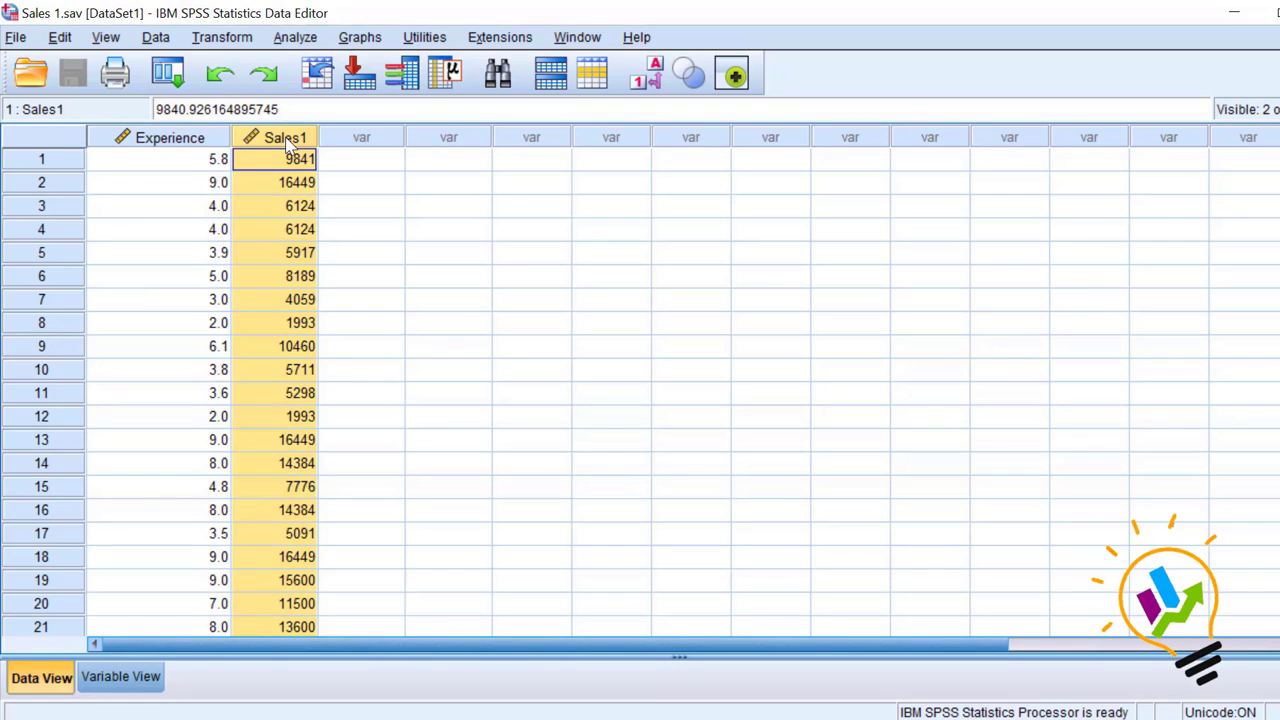
left_click(295, 40)
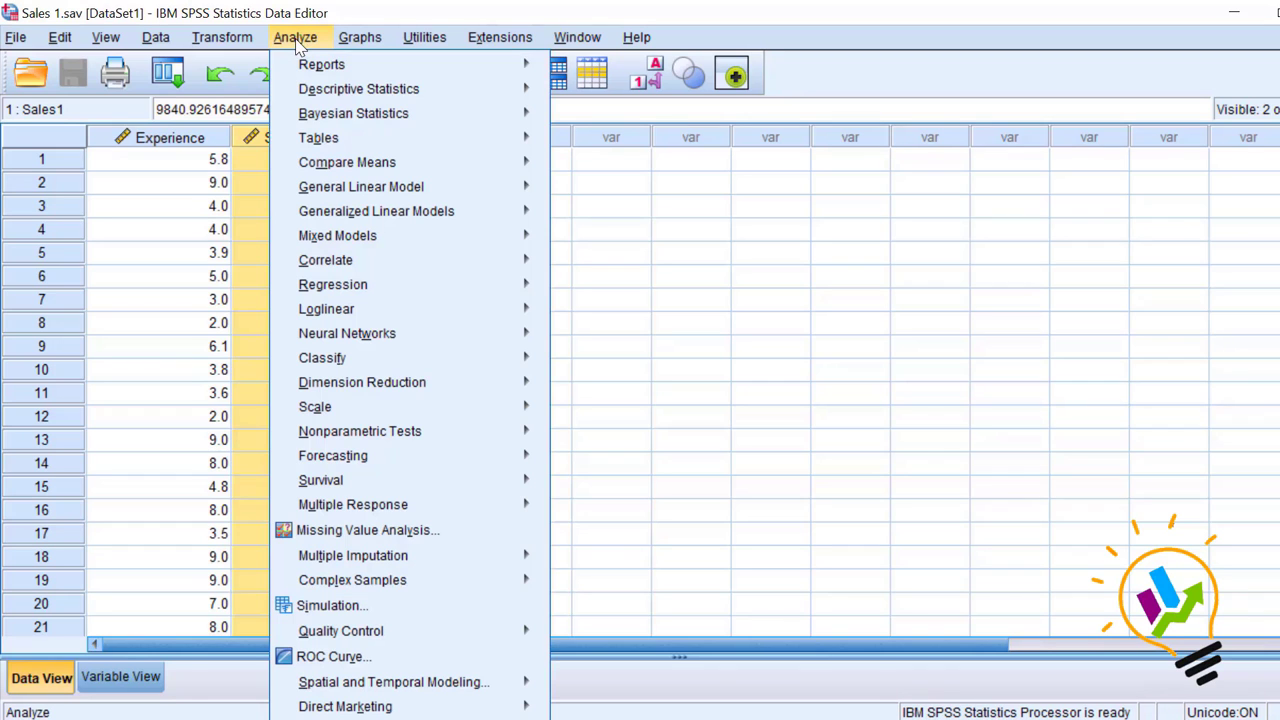
mouse_move(343, 286)
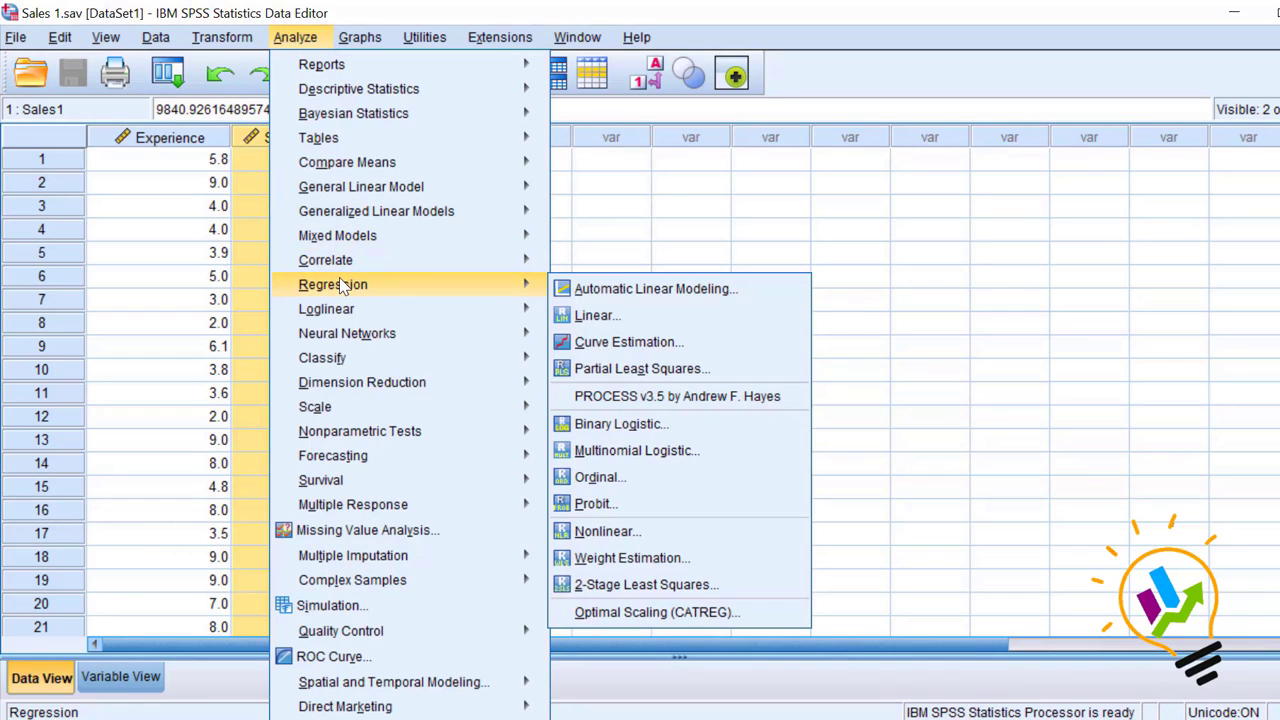
left_click(638, 317)
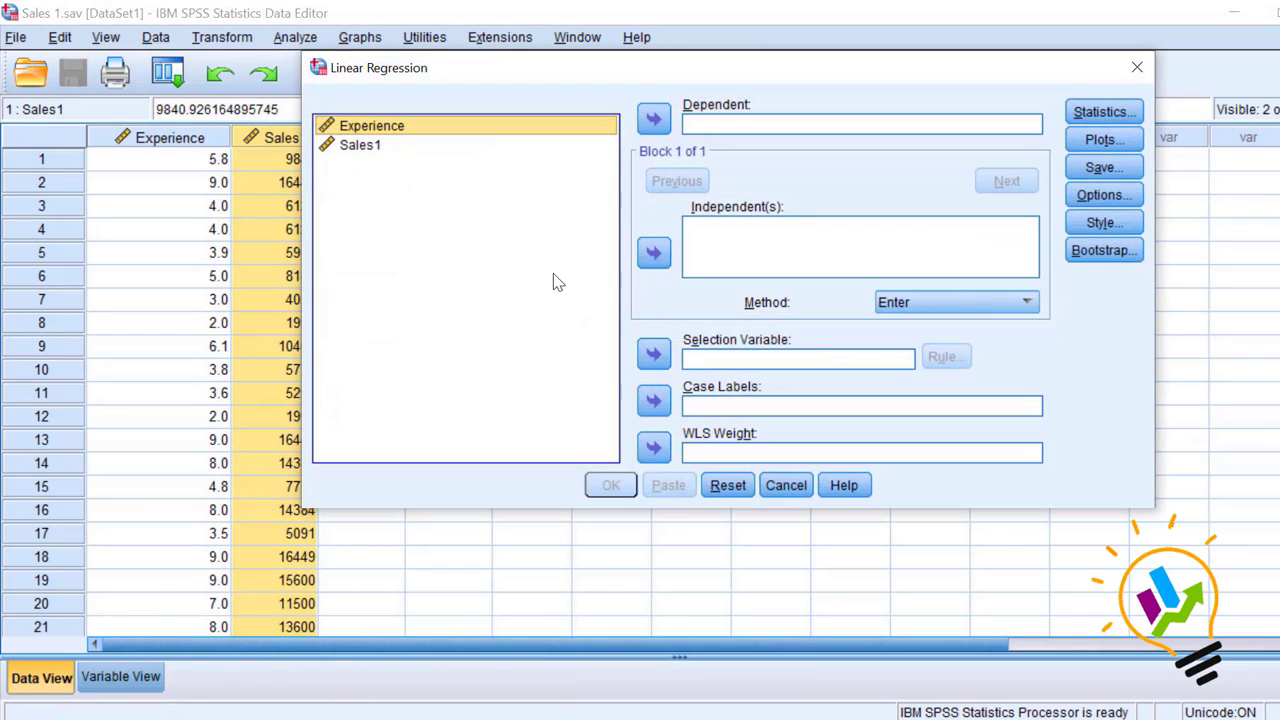
left_click(365, 146)
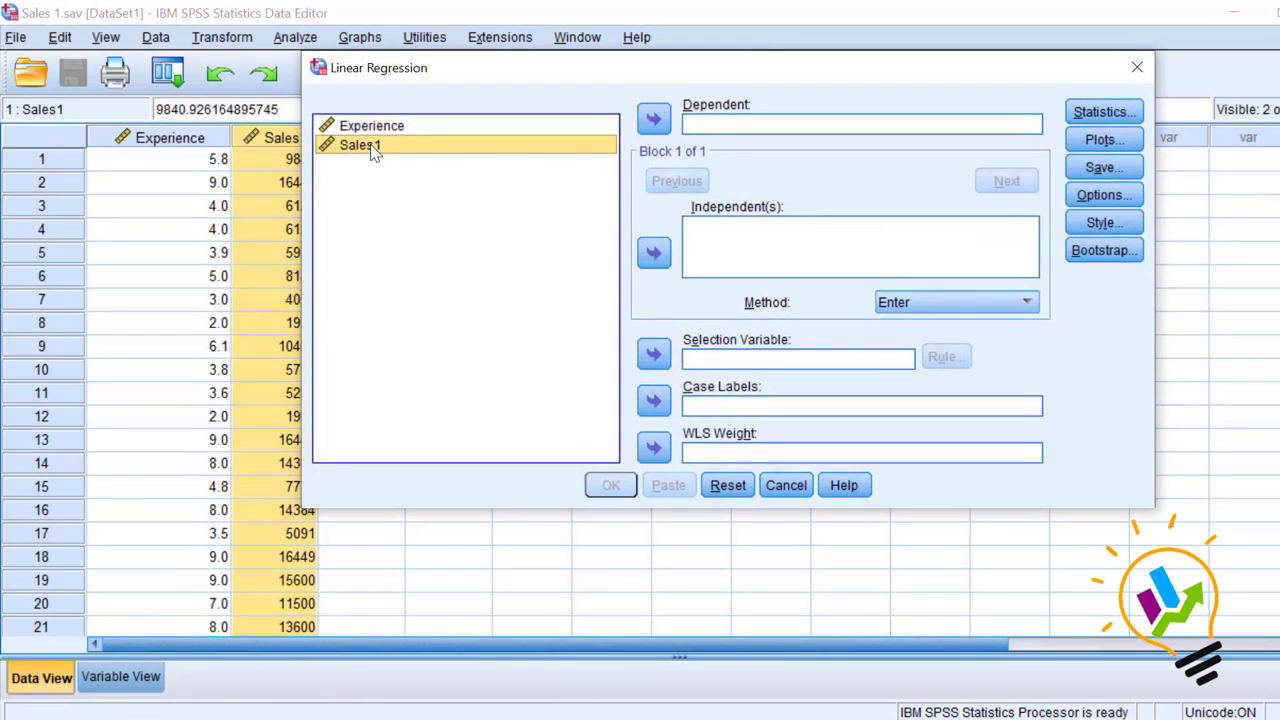
left_click(654, 121)
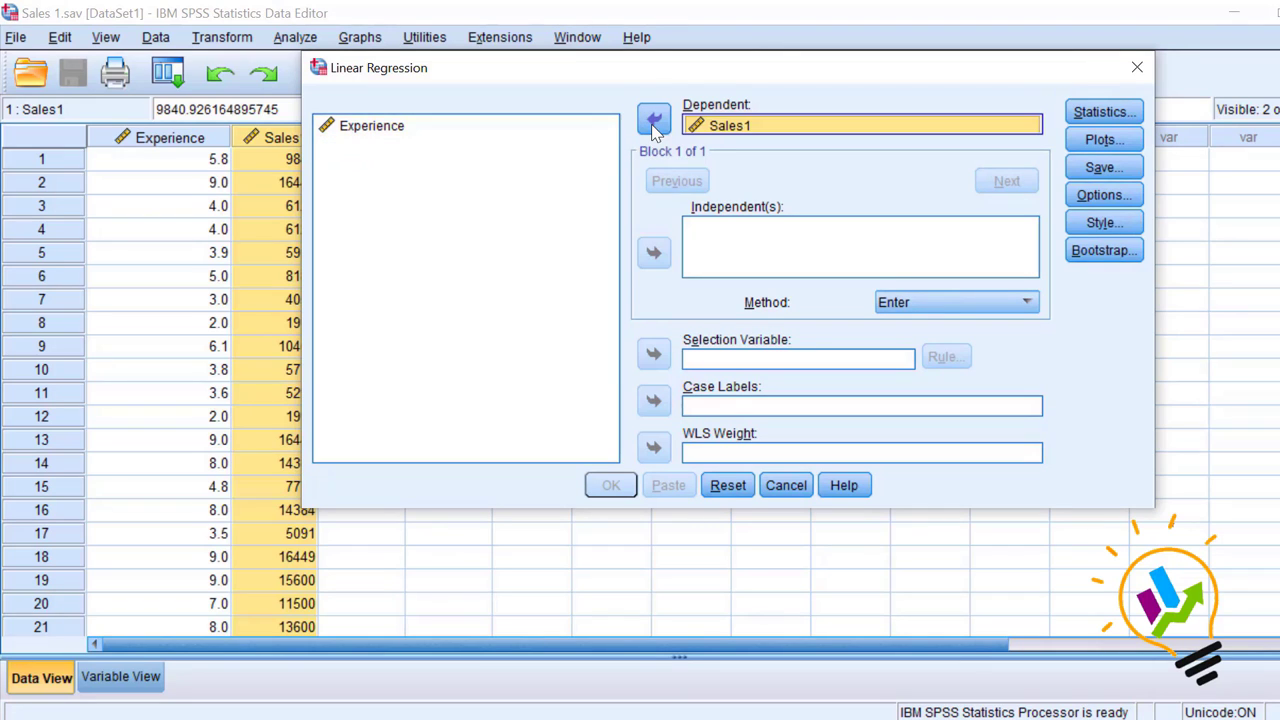
left_click(397, 128)
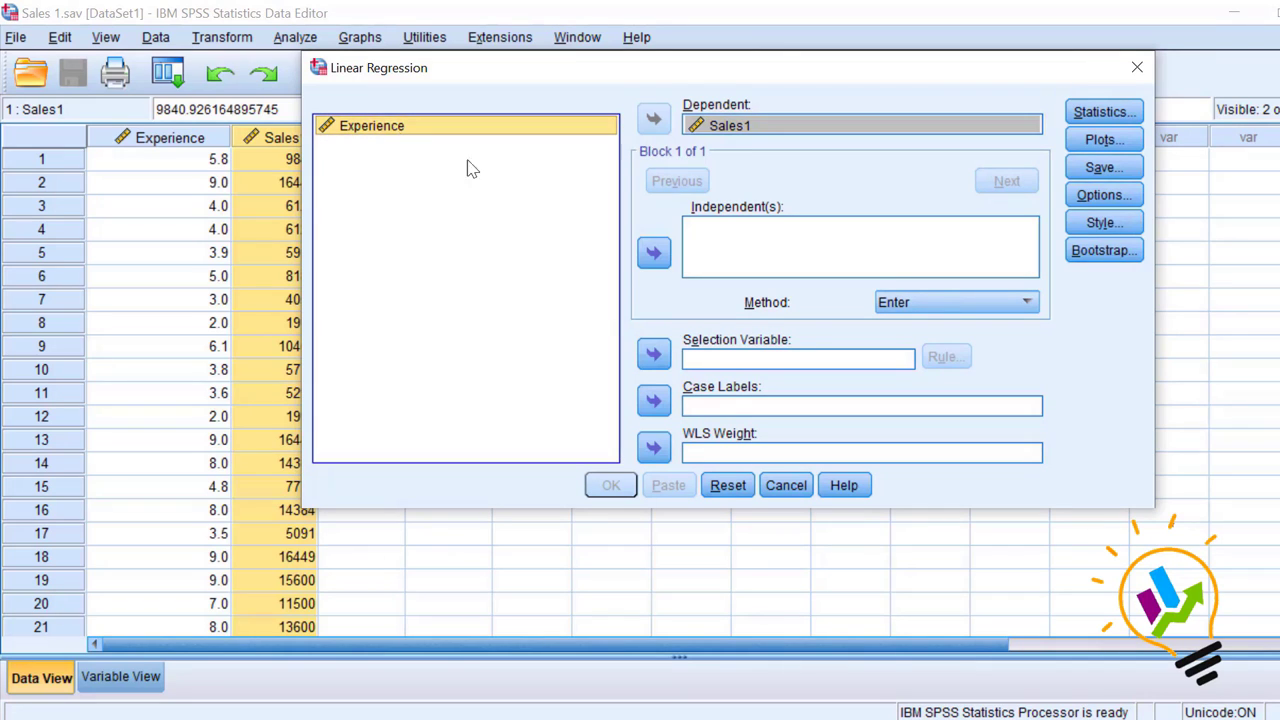
left_click(654, 253)
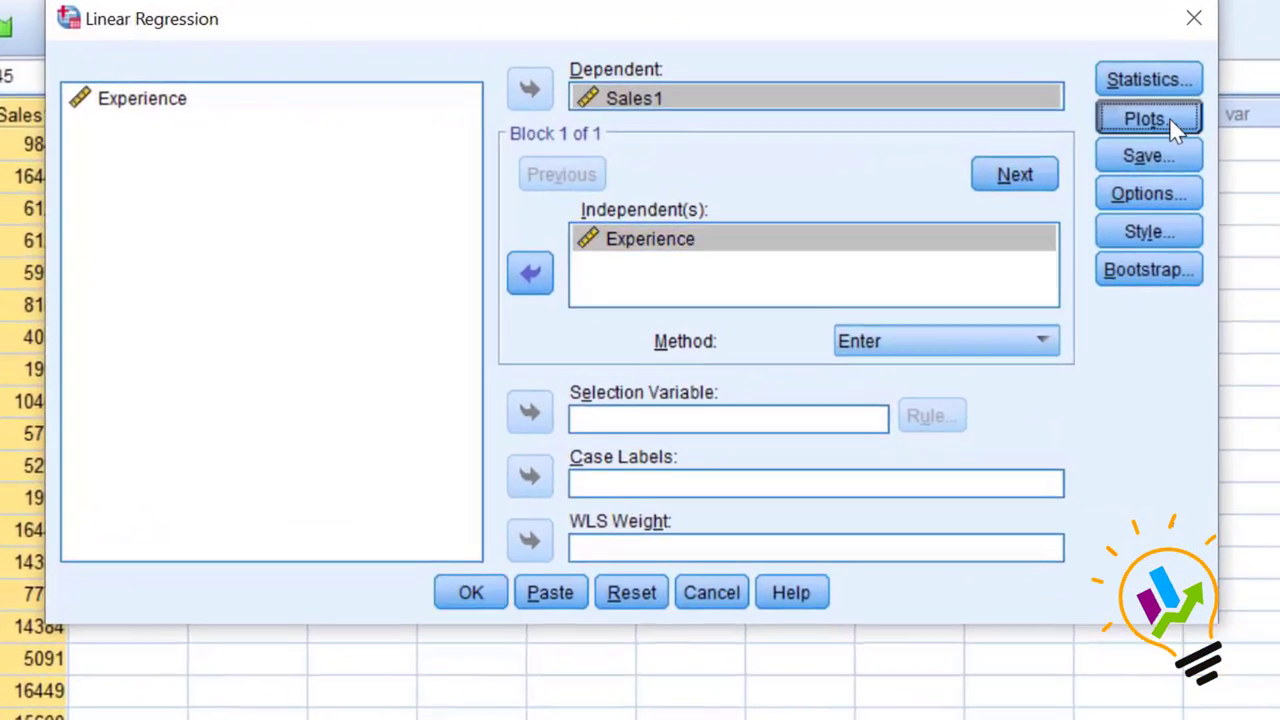
Step: Request a scatterplot with *ZRESID on the Y axis and *ZPRED on the X axis
left_click(1150, 127)
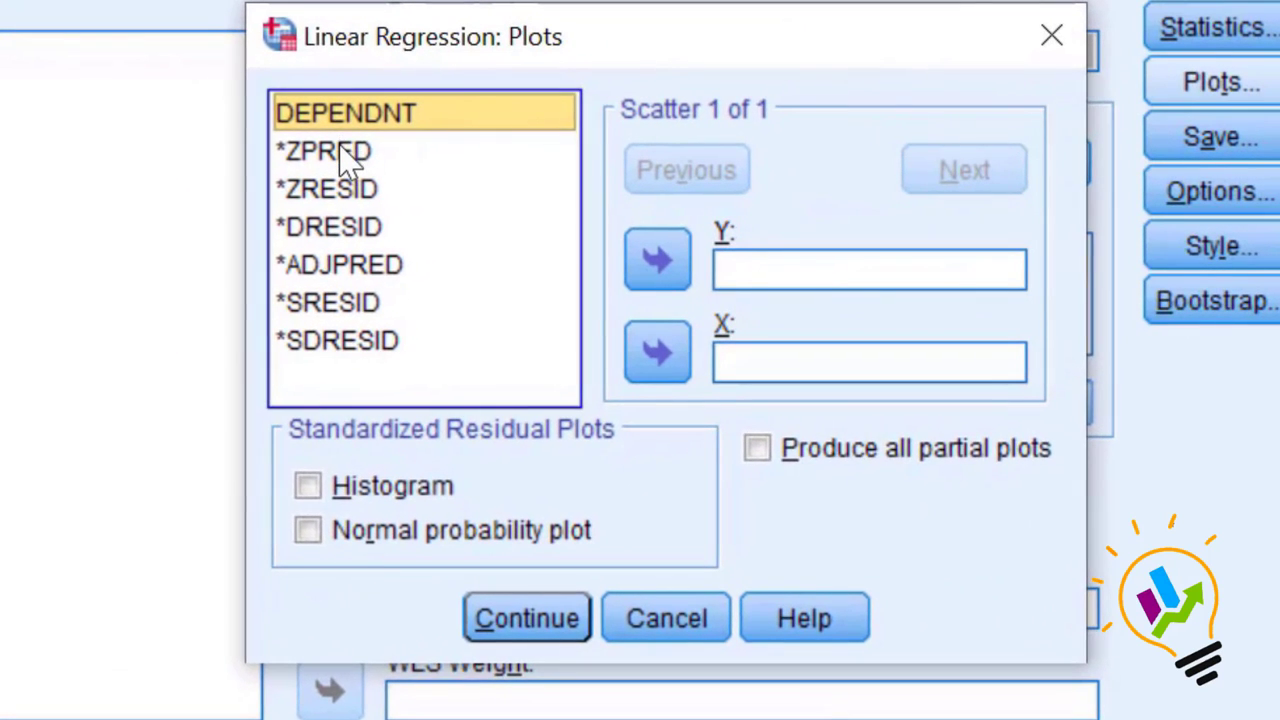
left_click(20, 187)
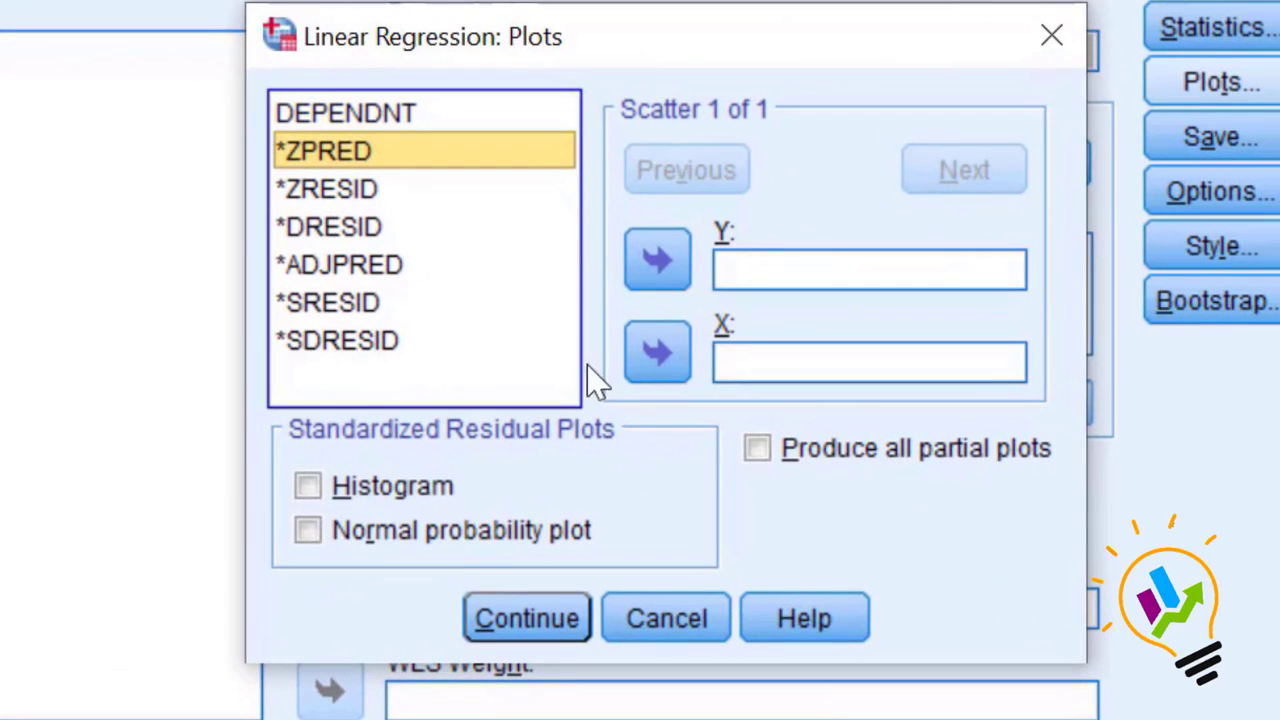
left_click(649, 369)
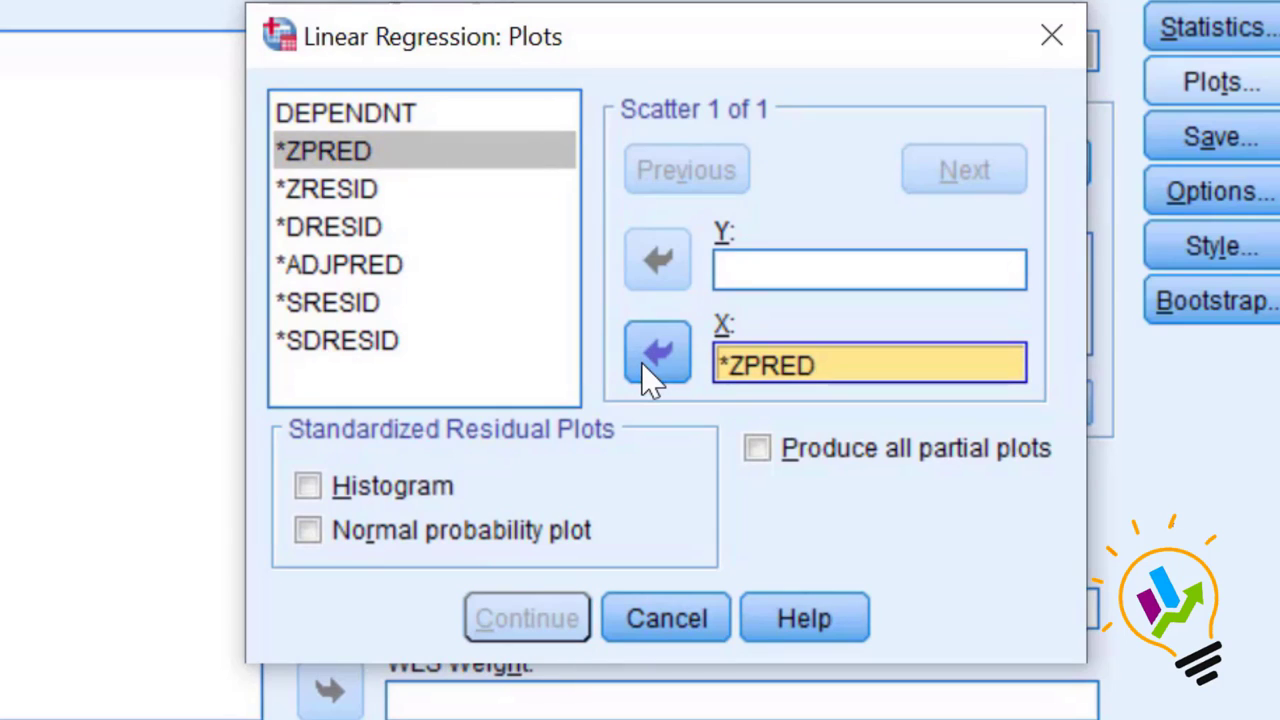
left_click(363, 192)
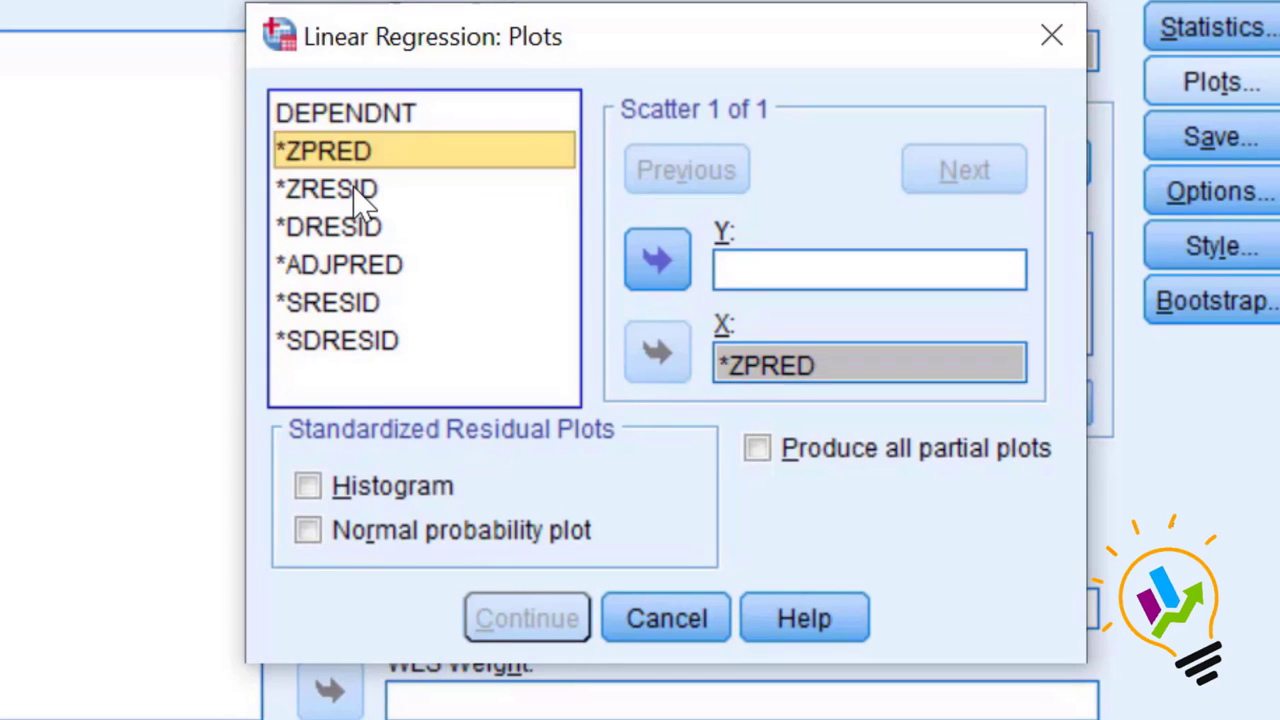
left_click(651, 264)
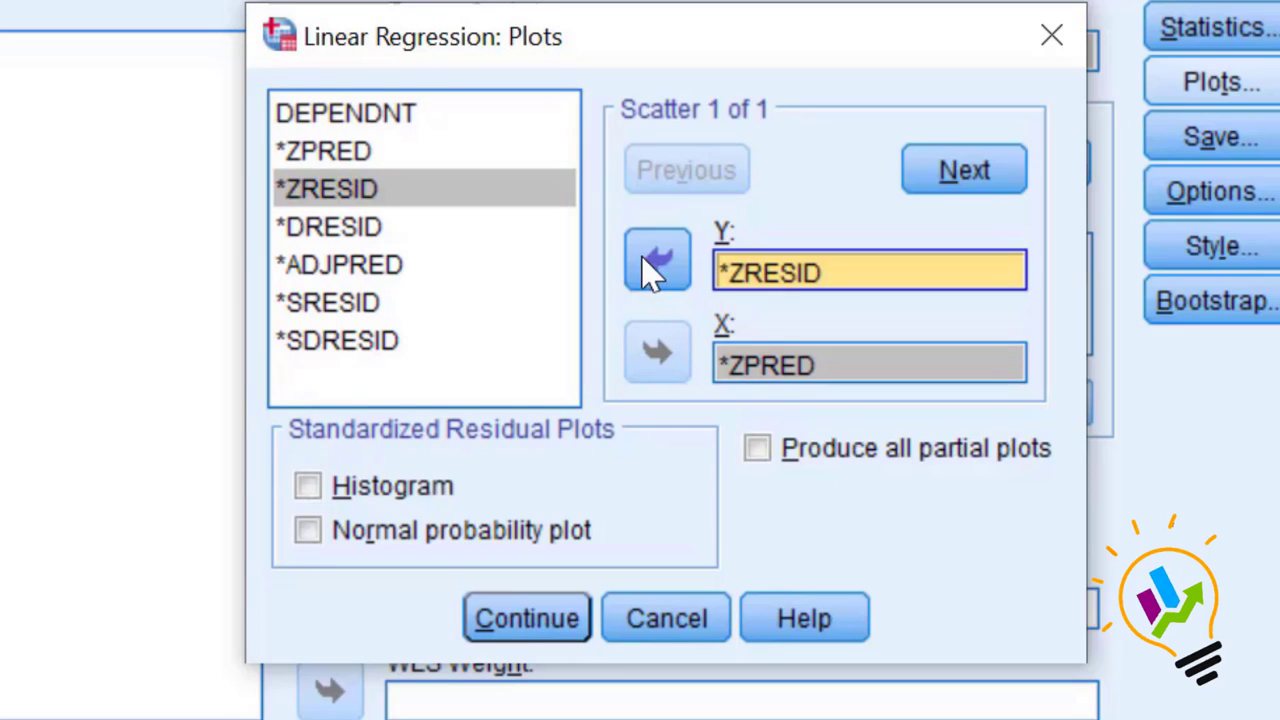
left_click(742, 382)
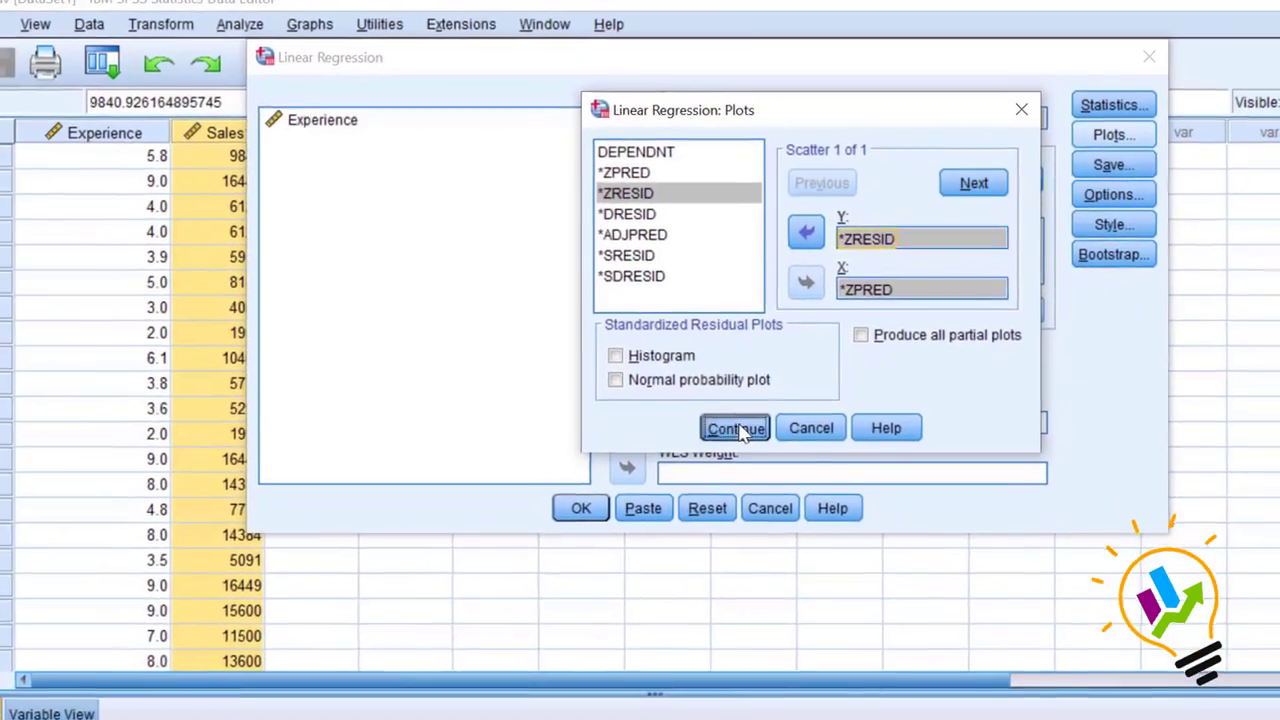
left_click(686, 473)
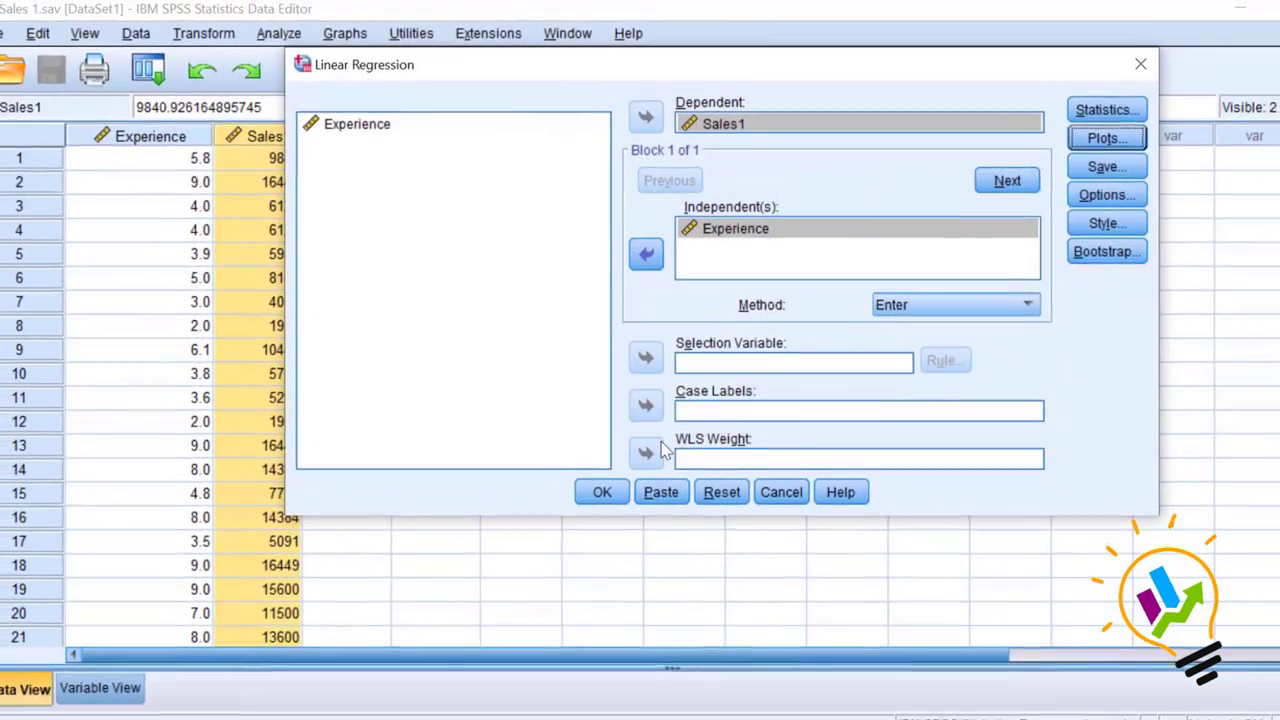
Step: Run the Sales1 regression and scroll through the output to the ZRESID-by-ZPRED scatterplot
left_click(612, 485)
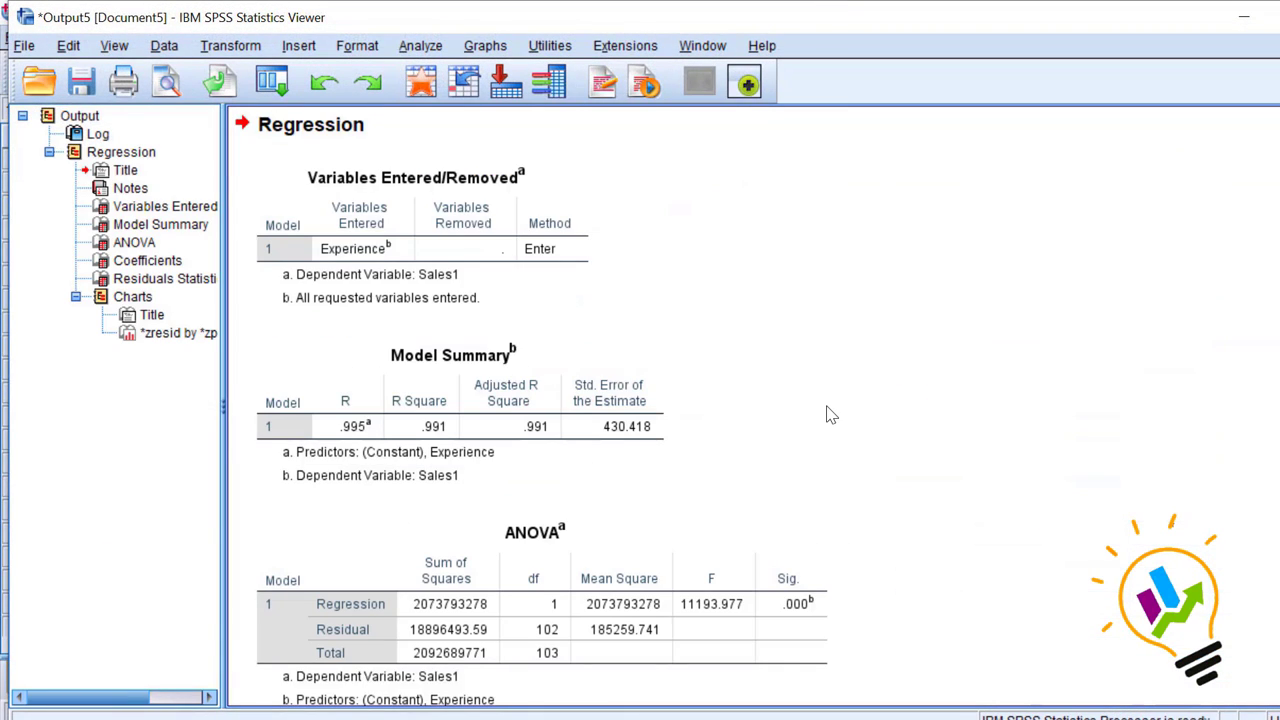
scroll(828, 415, "down", 5)
scroll(828, 415, "down", 9)
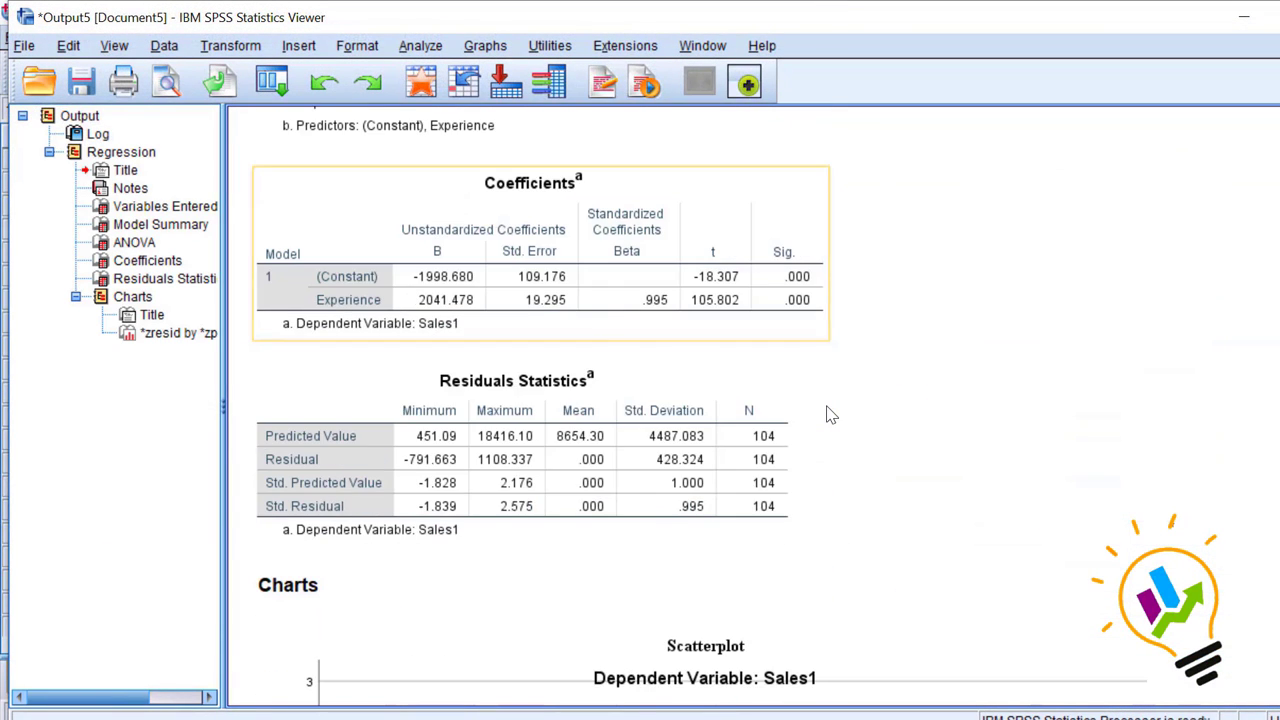
scroll(828, 415, "down", 3)
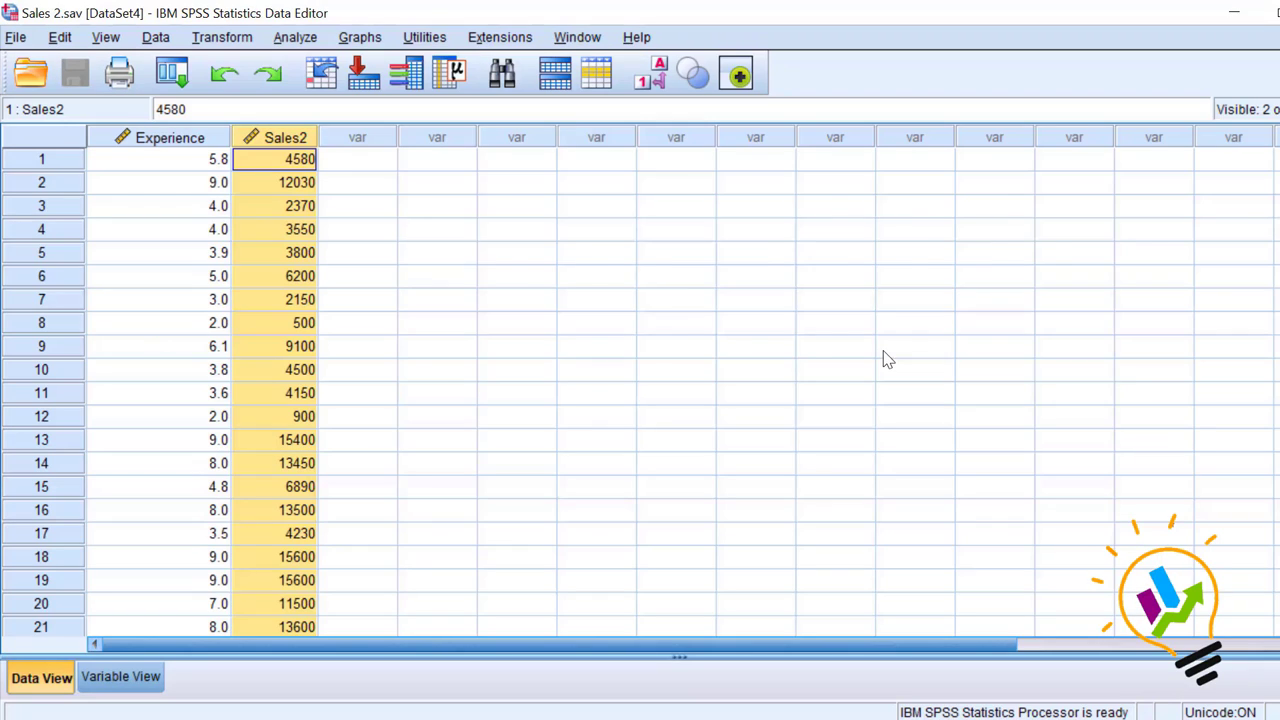
Step: In Sales 2.sav, start a linear regression with Sales2 as dependent and Experience as independent
left_click(172, 146)
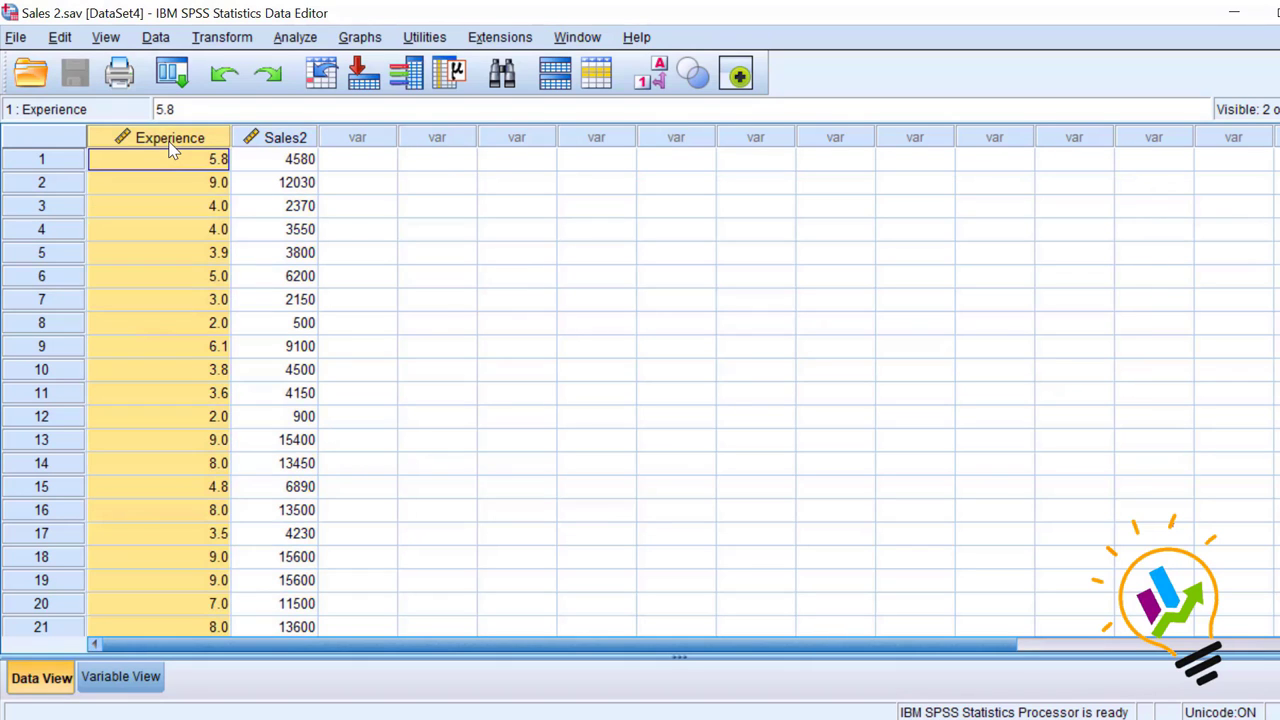
left_click(268, 148)
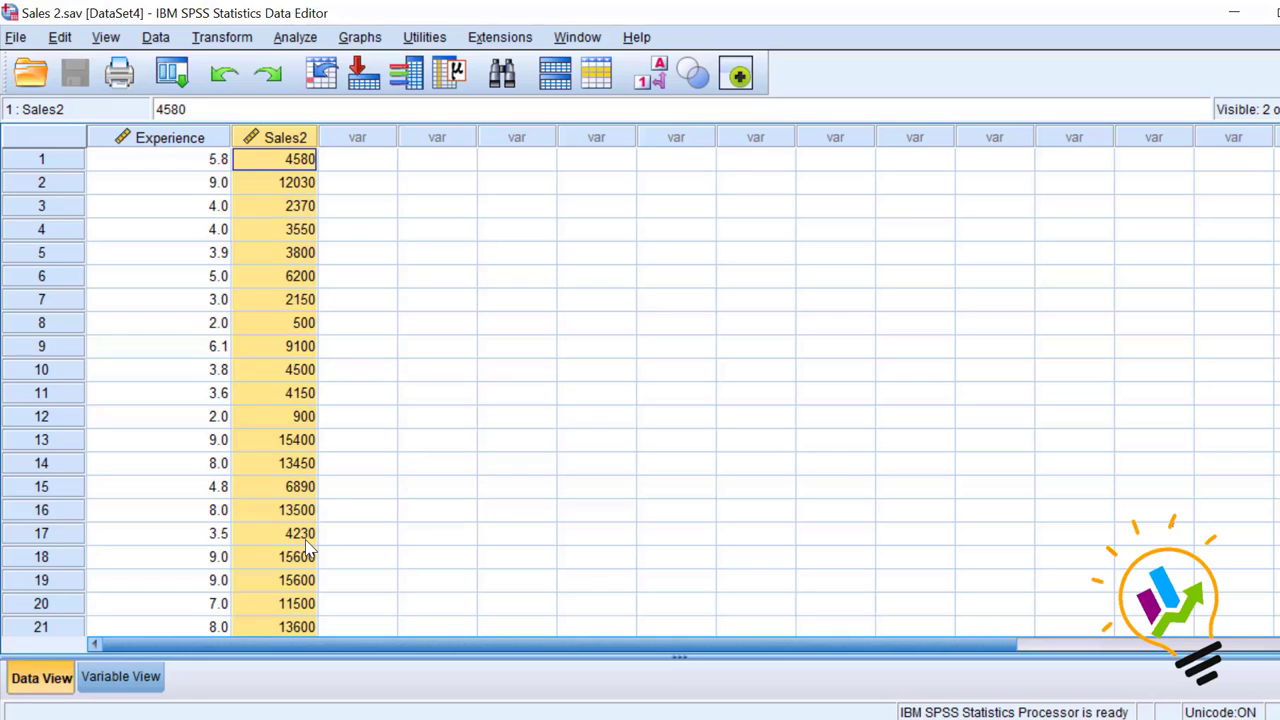
left_click(284, 40)
mouse_move(393, 287)
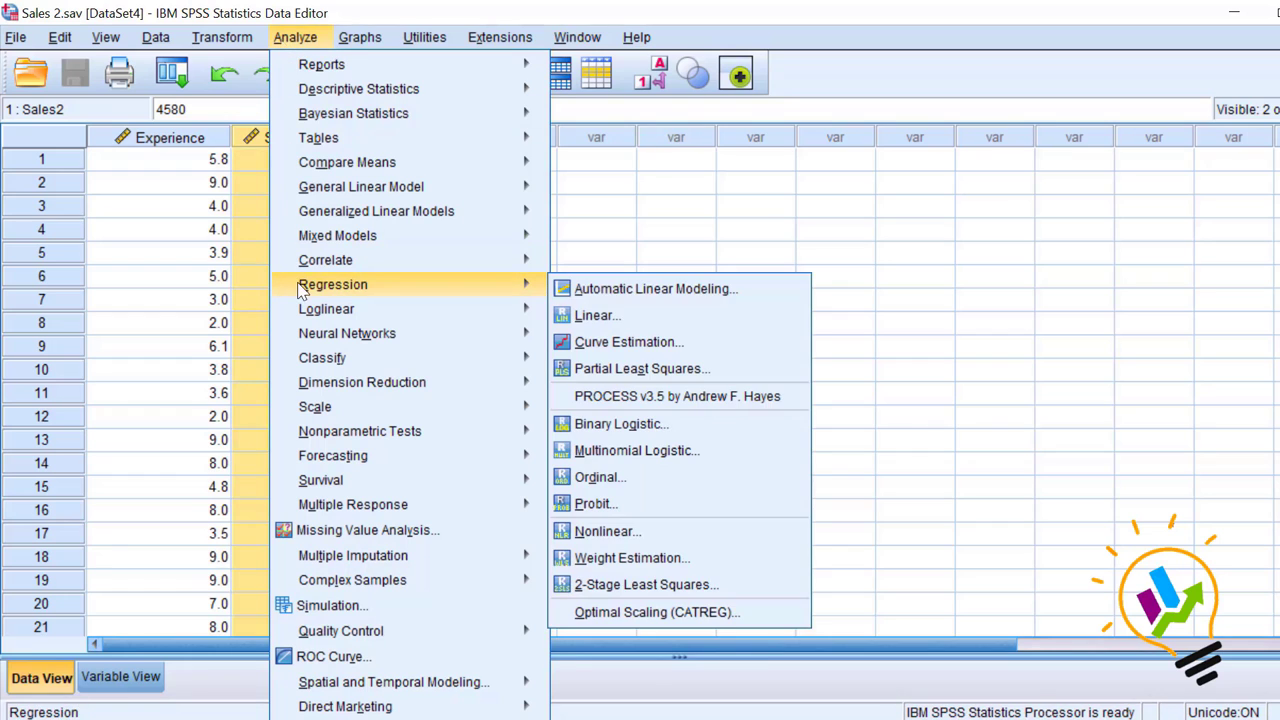
left_click(597, 316)
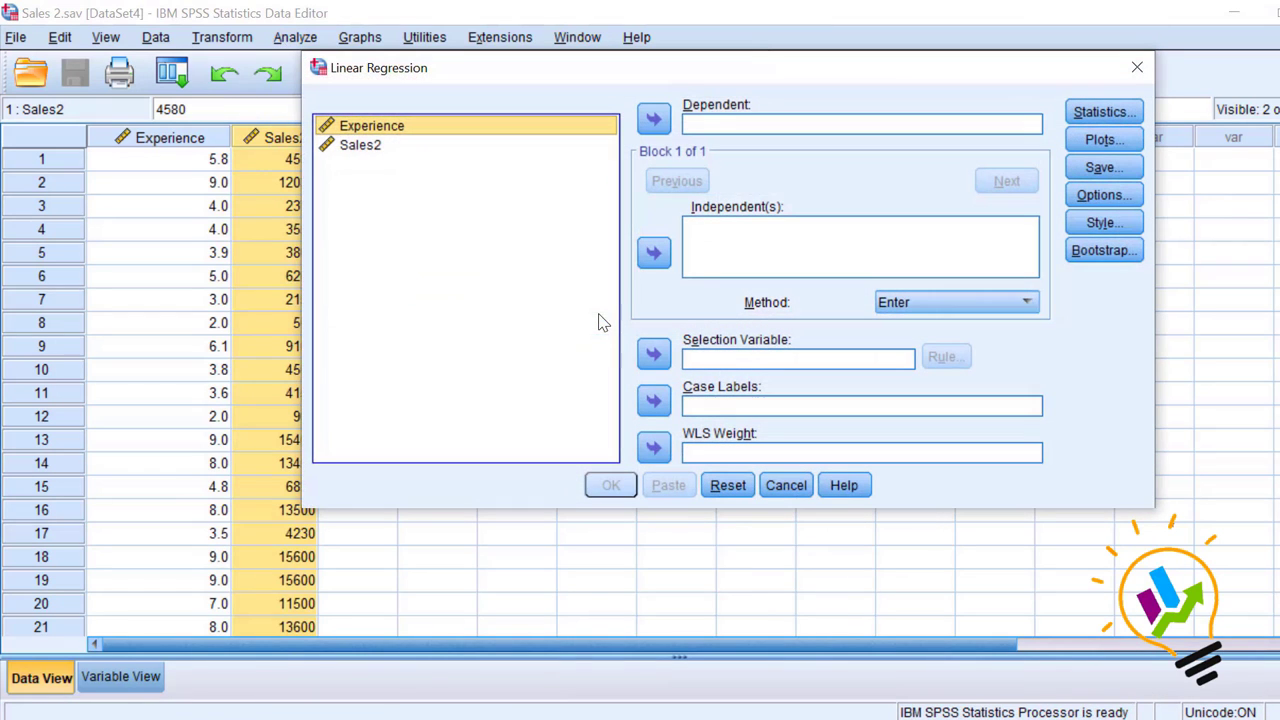
left_click(355, 146)
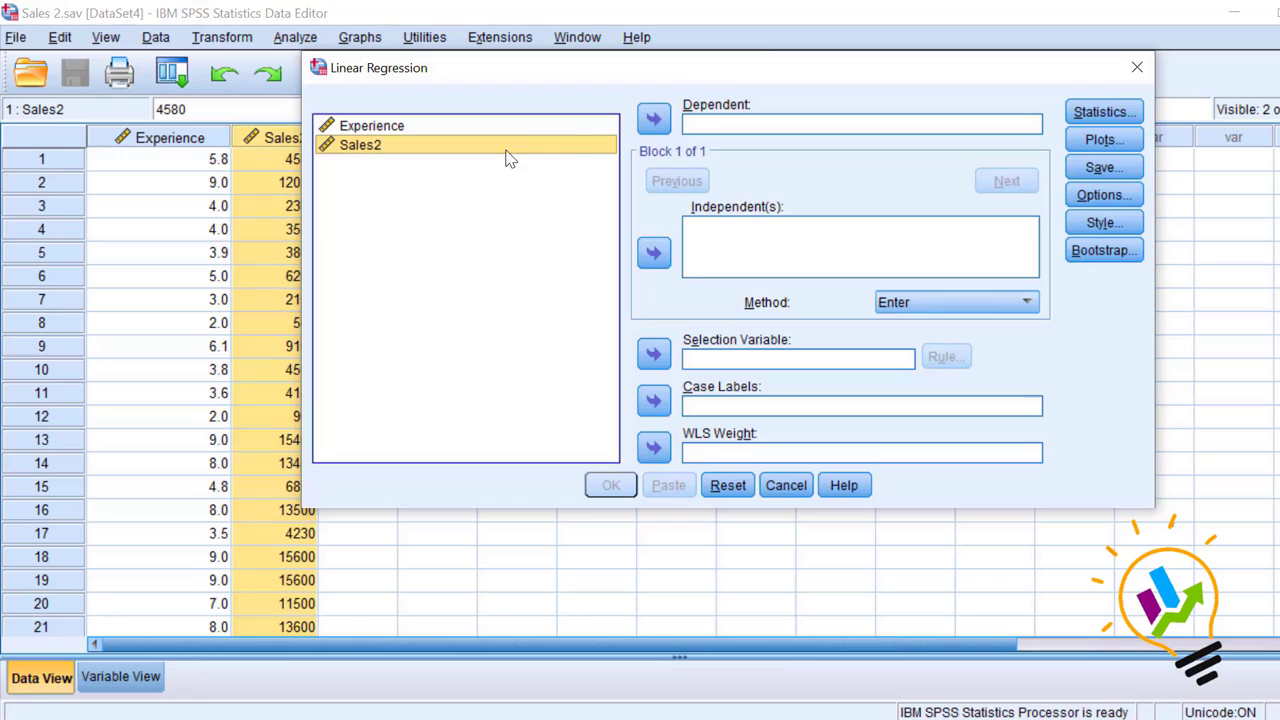
left_click(653, 119)
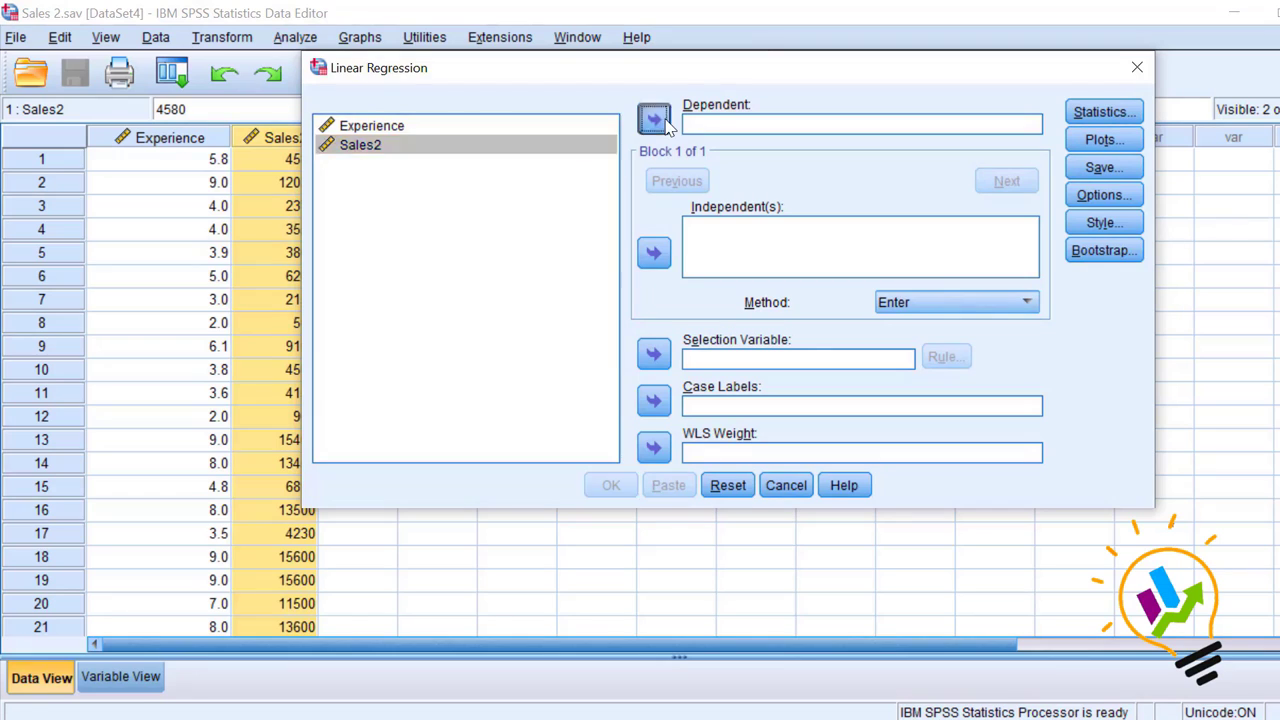
left_click(405, 131)
left_click(652, 252)
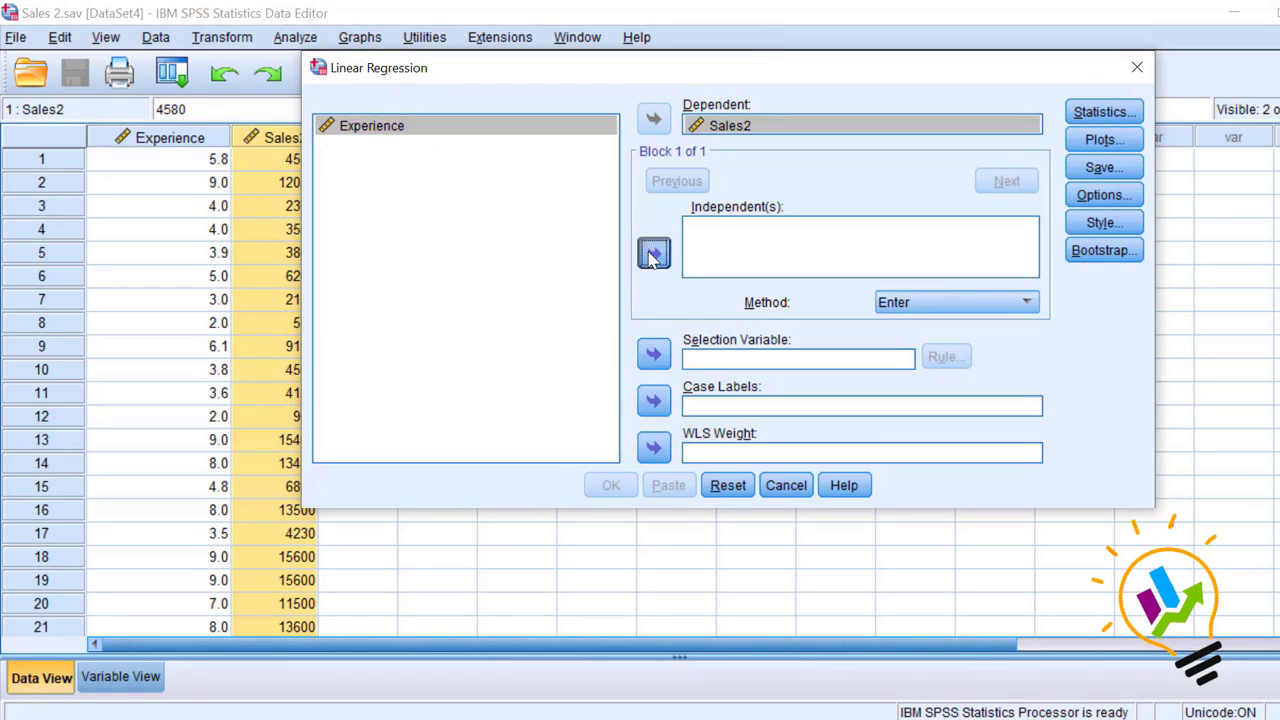
Step: Plot *ZRESID on Y against *ZPRED on X, then run the Sales2 regression
left_click(1098, 141)
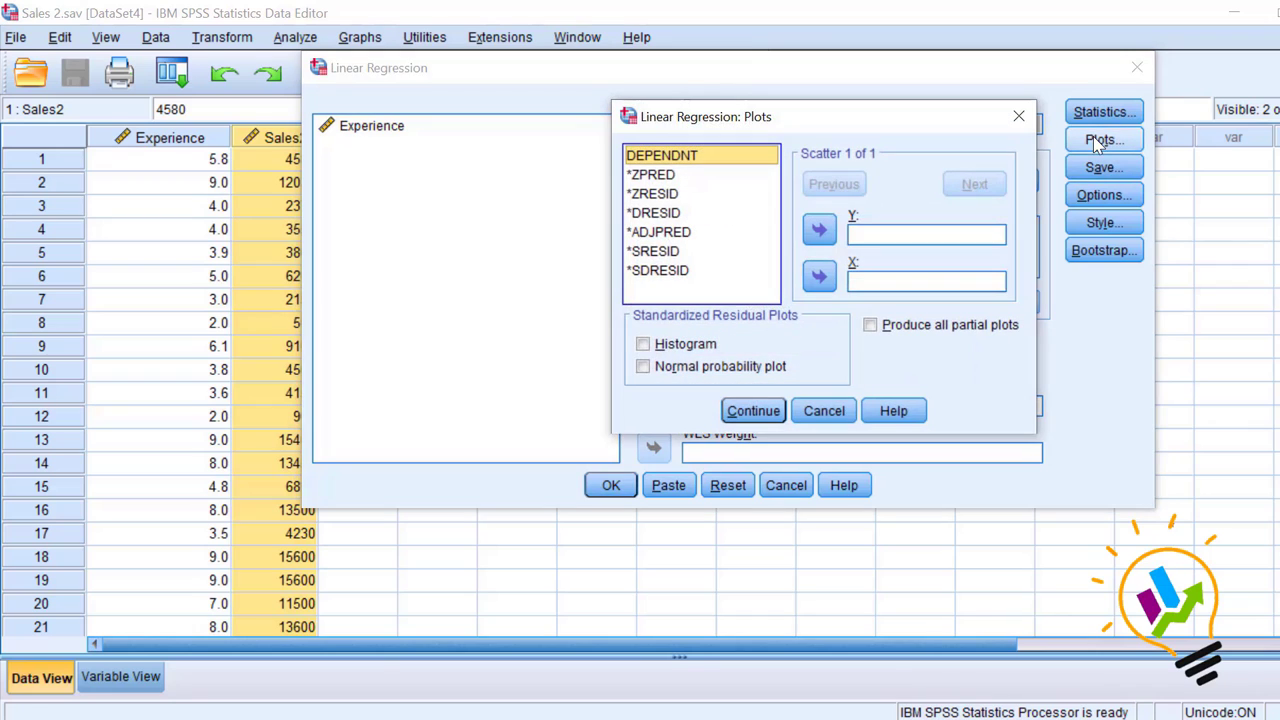
left_click(661, 179)
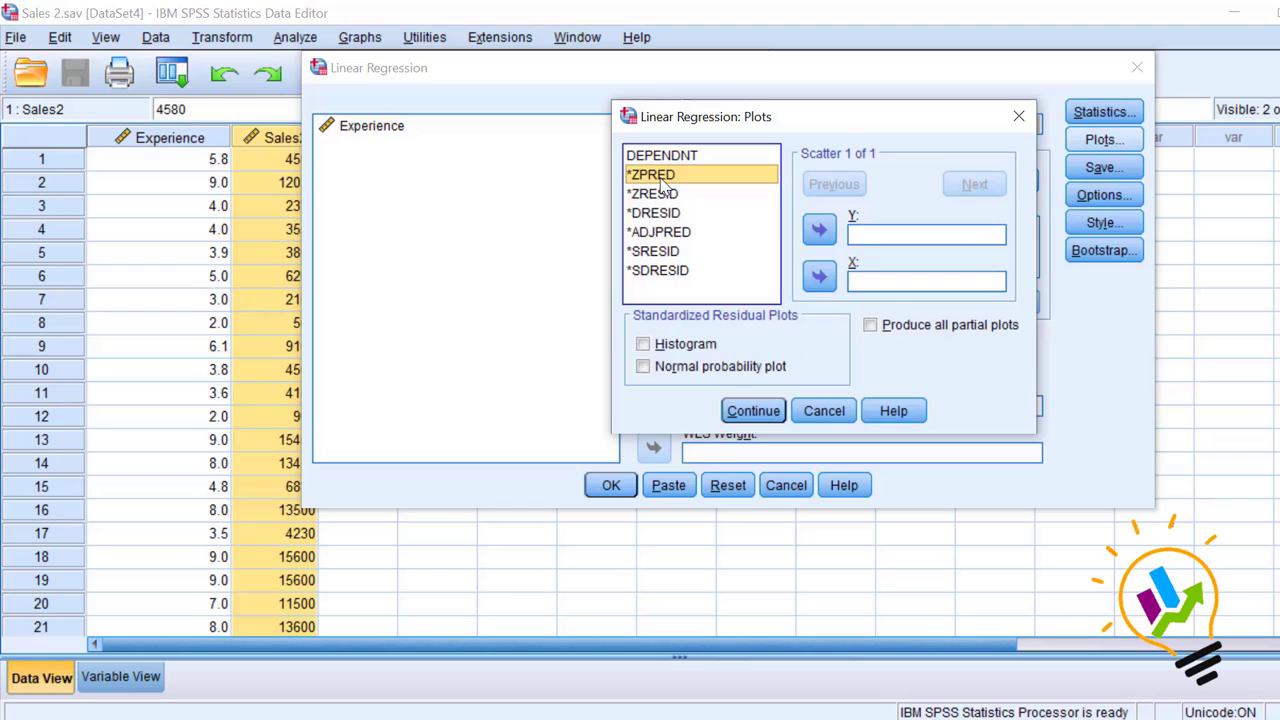
left_click(818, 278)
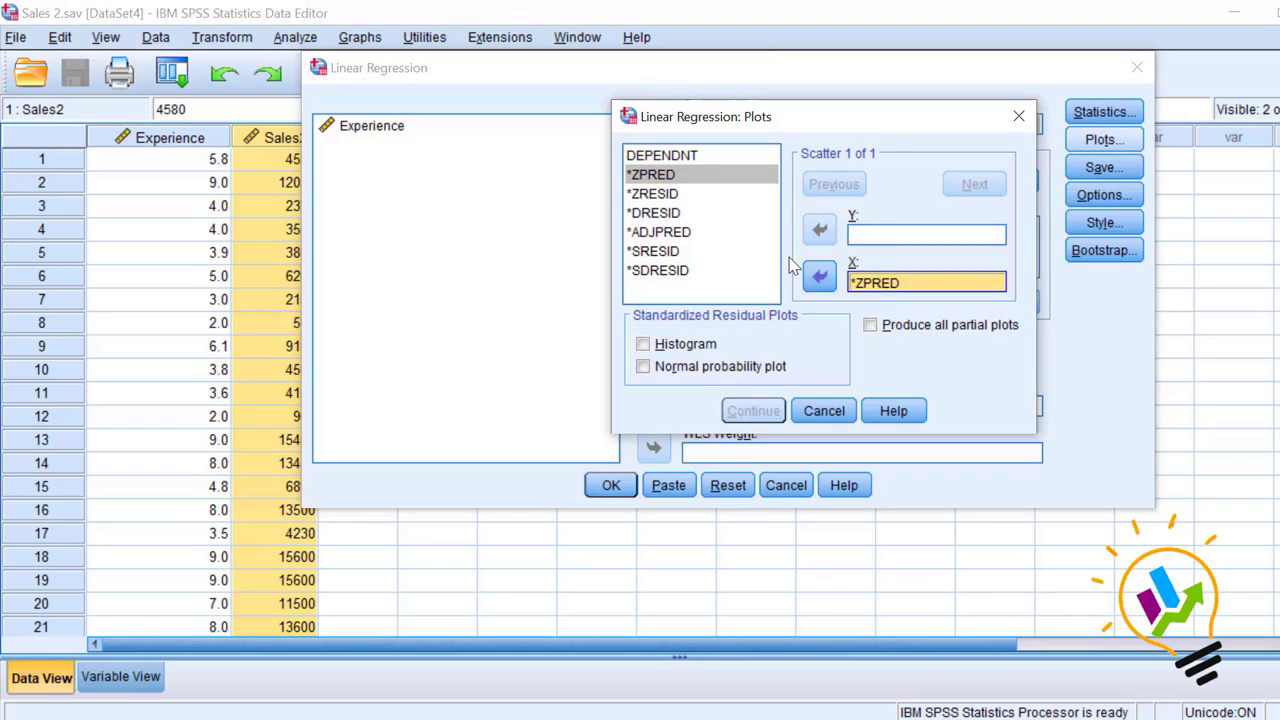
left_click(669, 195)
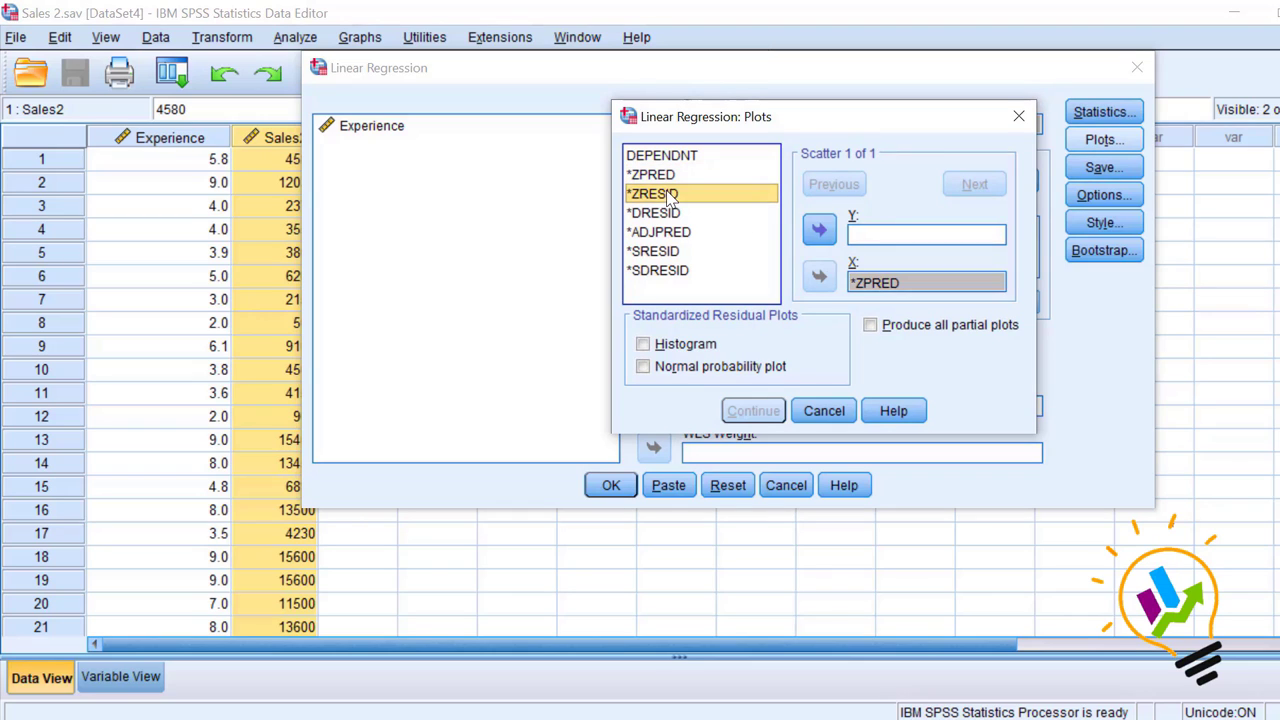
left_click(820, 233)
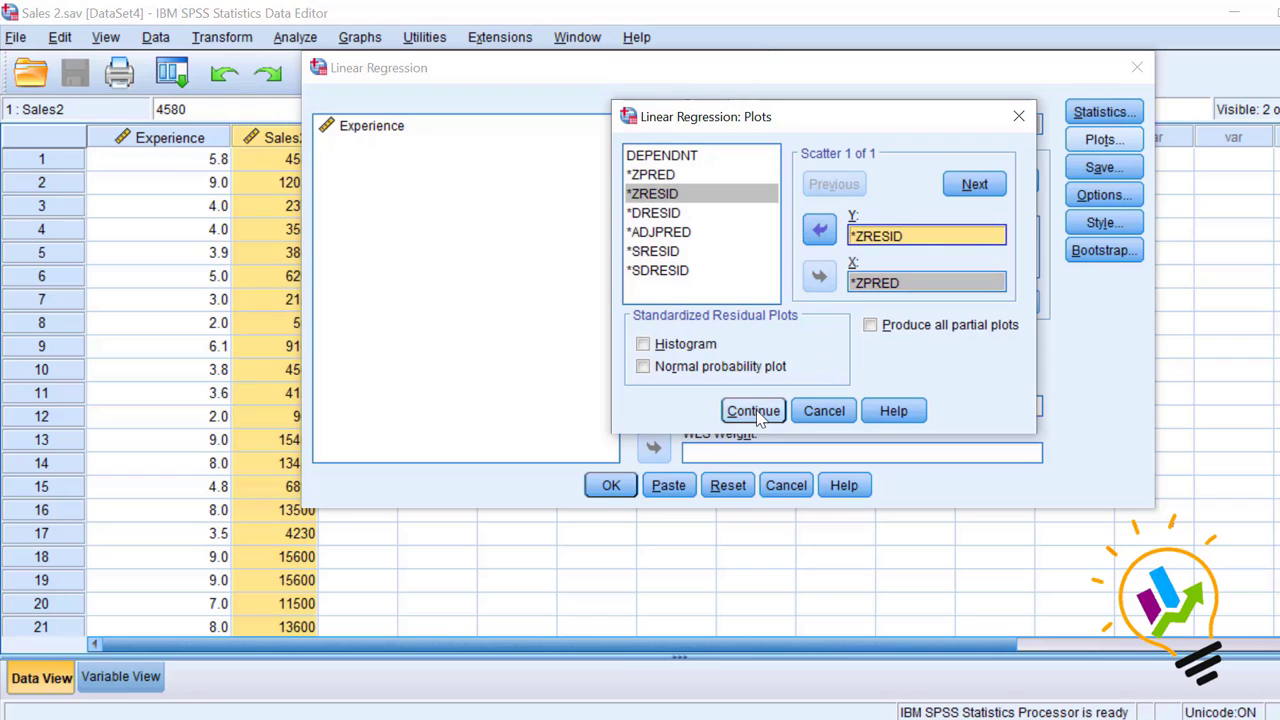
left_click(755, 412)
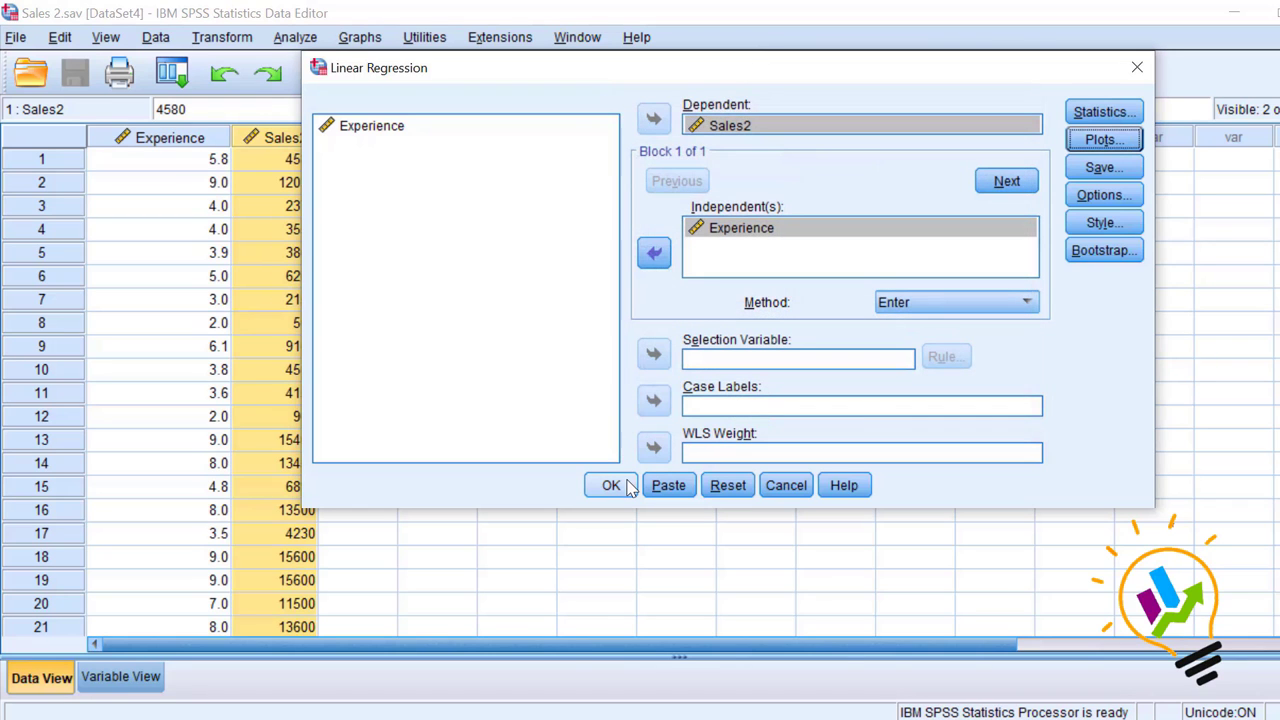
left_click(611, 485)
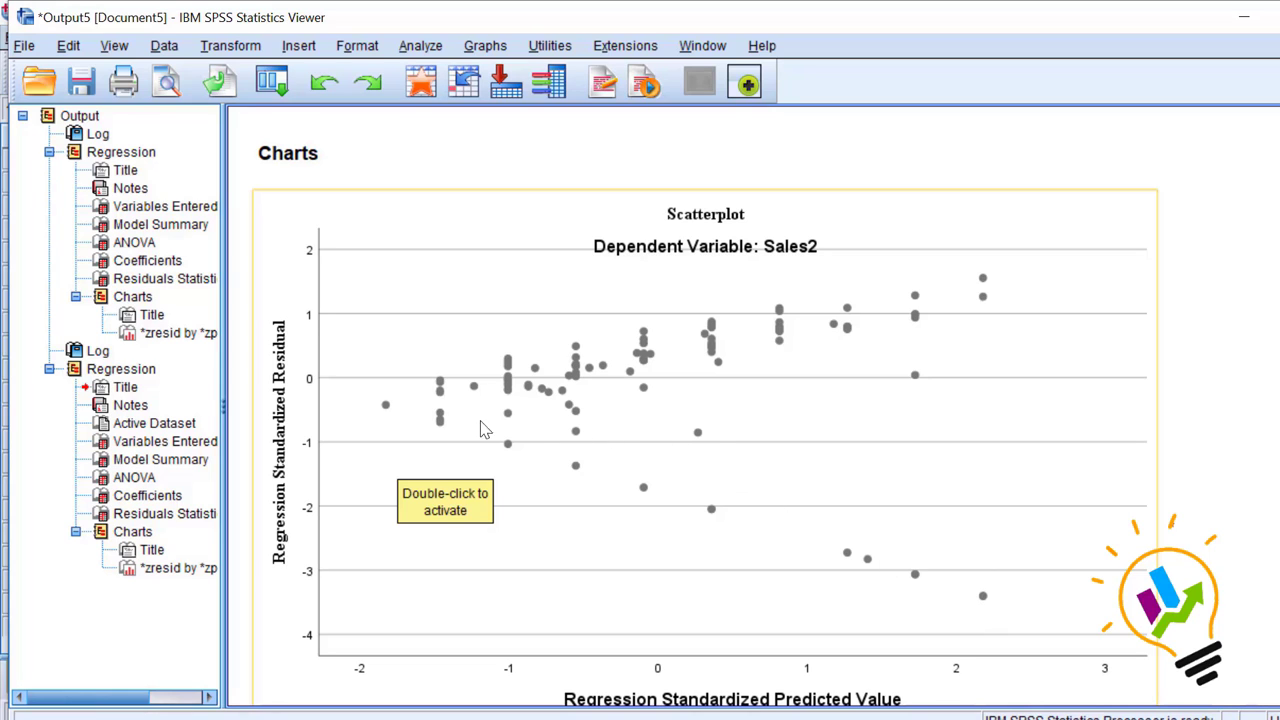
Step: Select the Sales2 *ZRESID by *ZPRED scatterplot in the Output Viewer
left_click(406, 388)
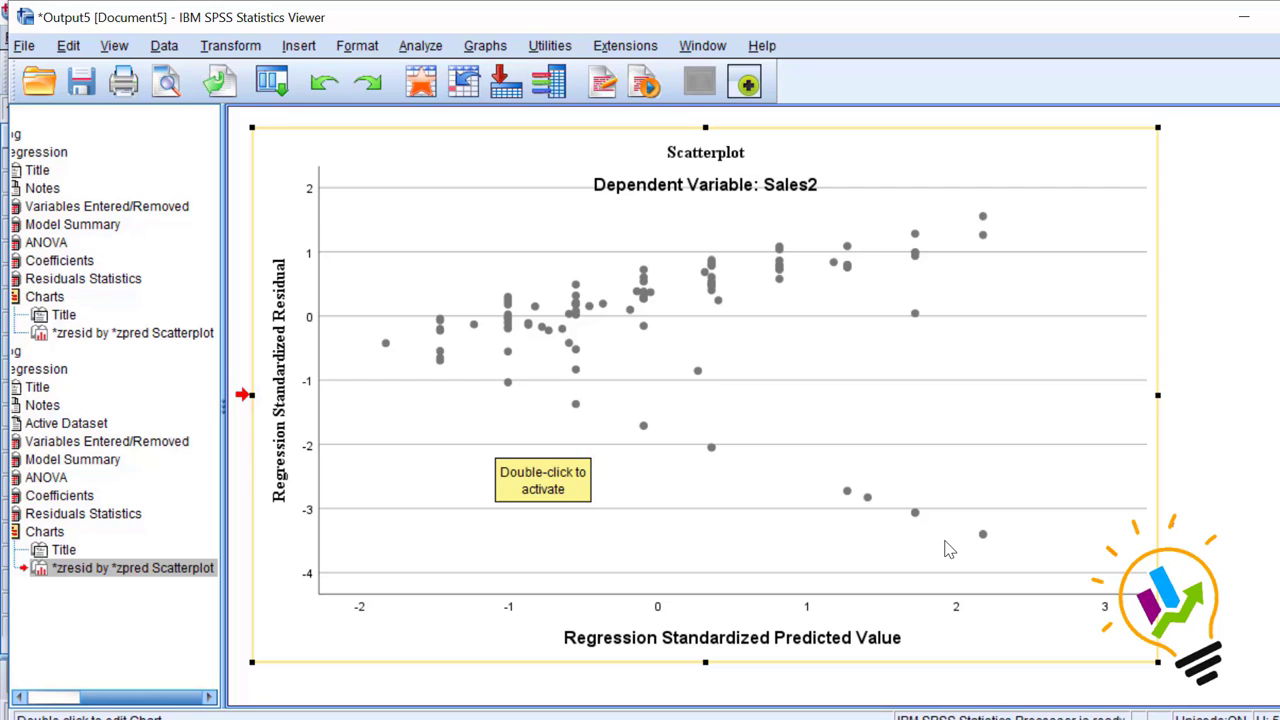
double_click(838, 443)
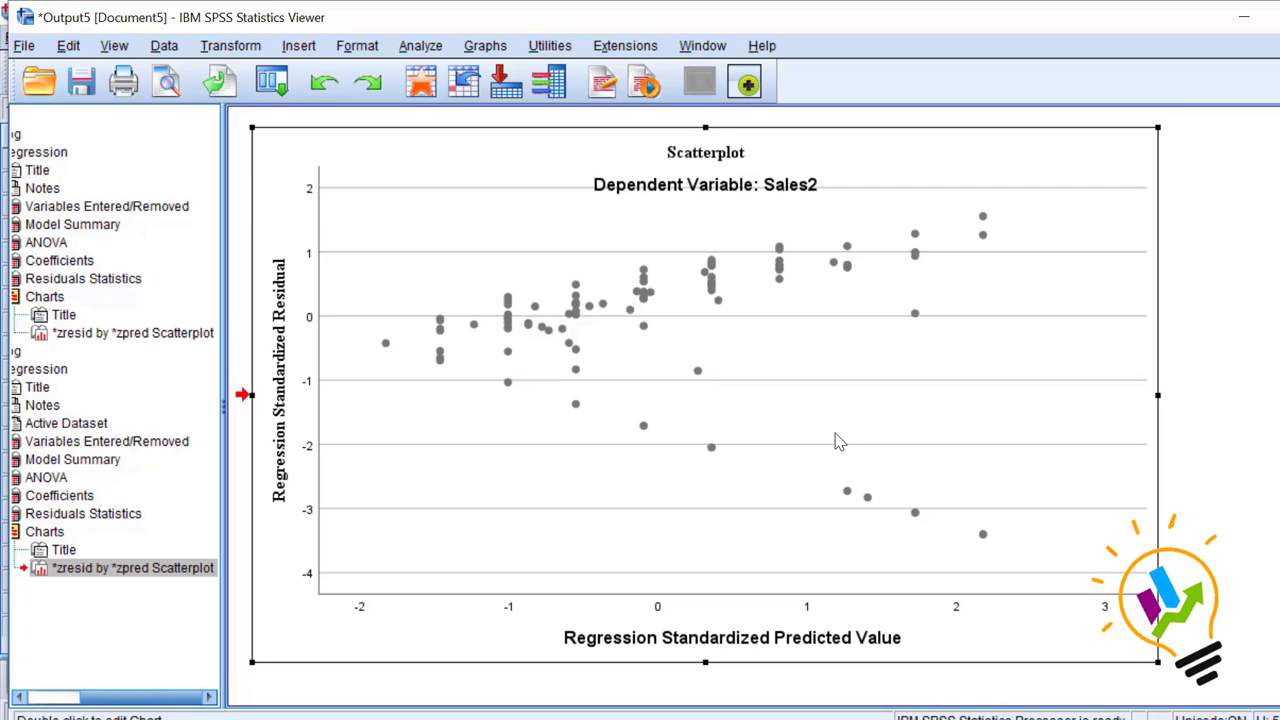
scroll(838, 443, "up", 20)
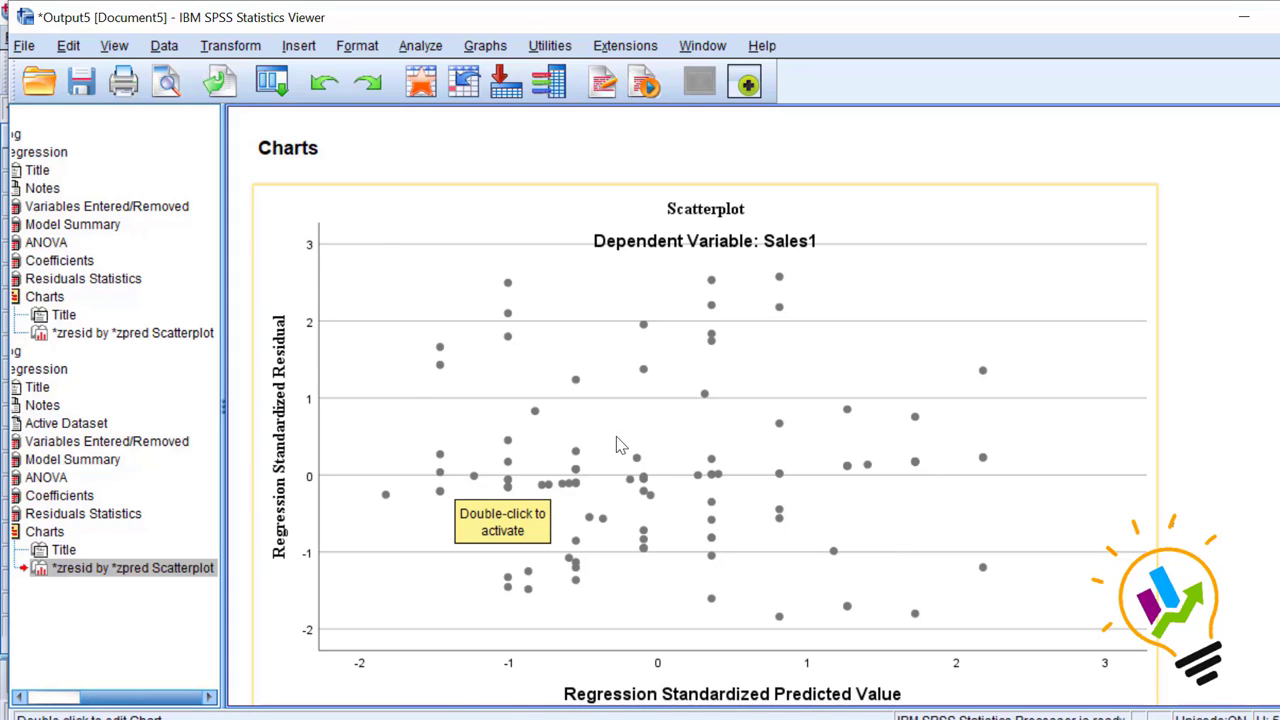
scroll(871, 383, "down", 2)
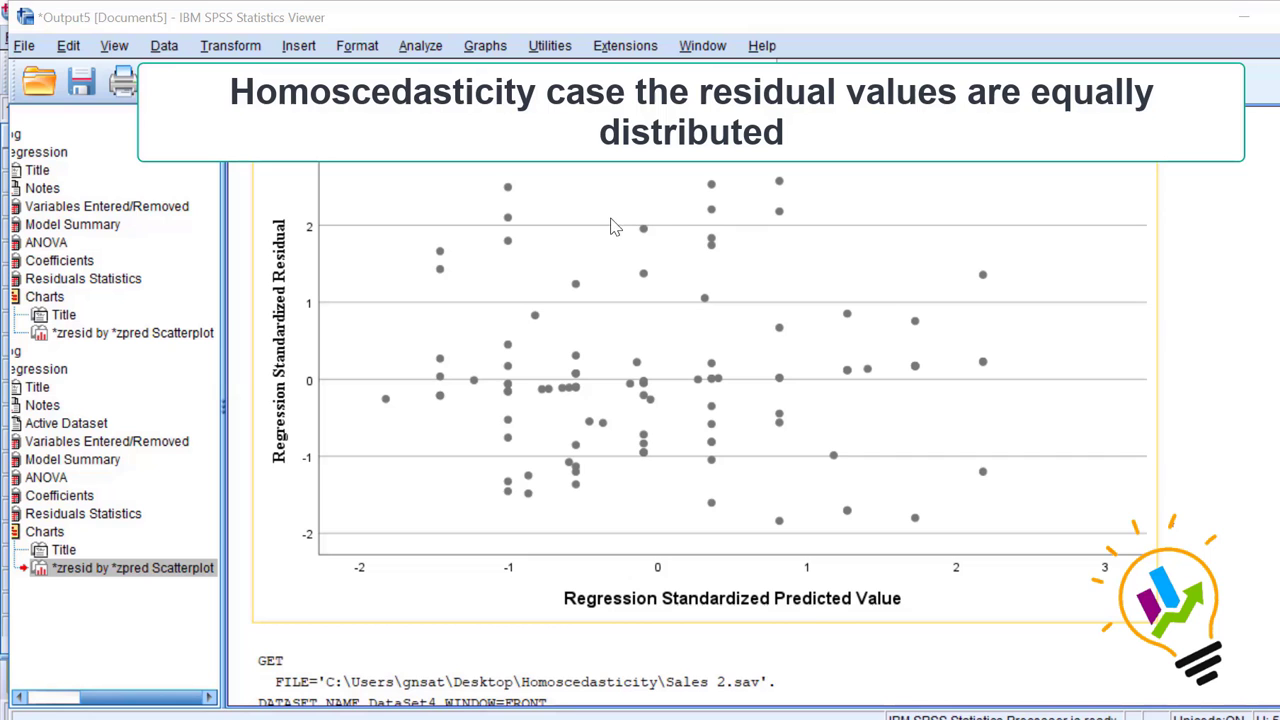
scroll(731, 311, "down", 15)
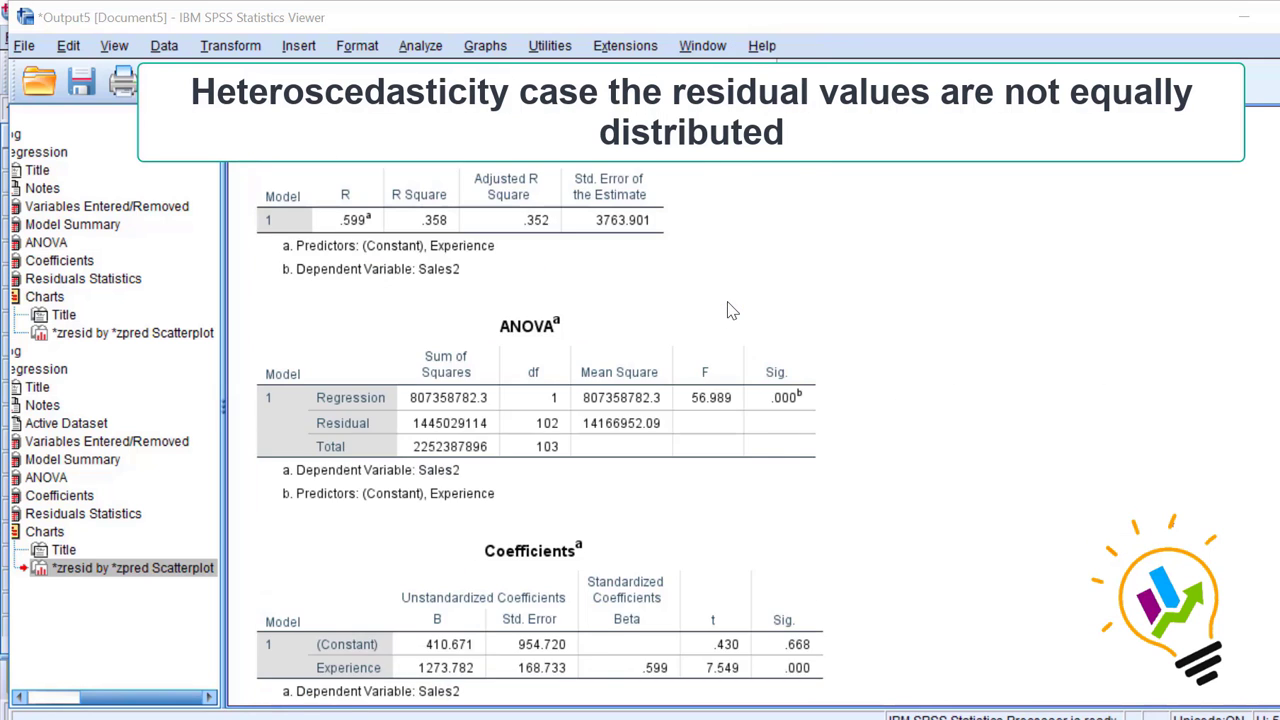
scroll(731, 311, "down", 1)
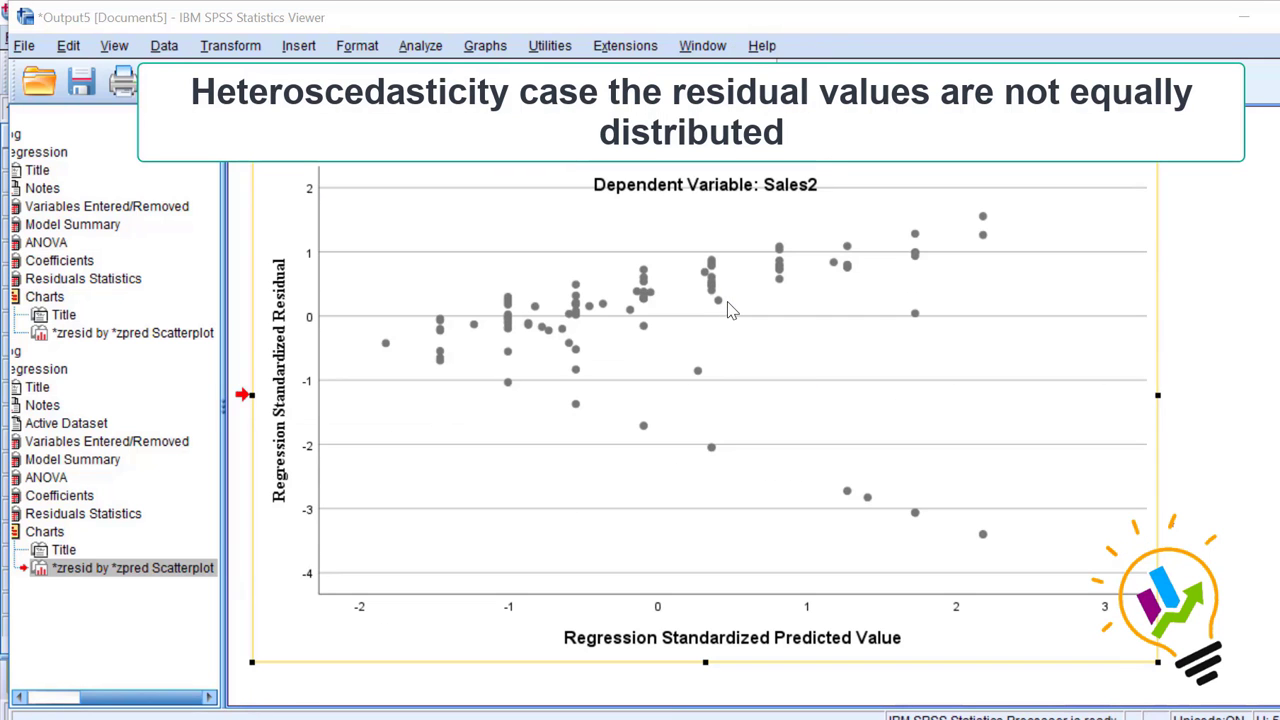